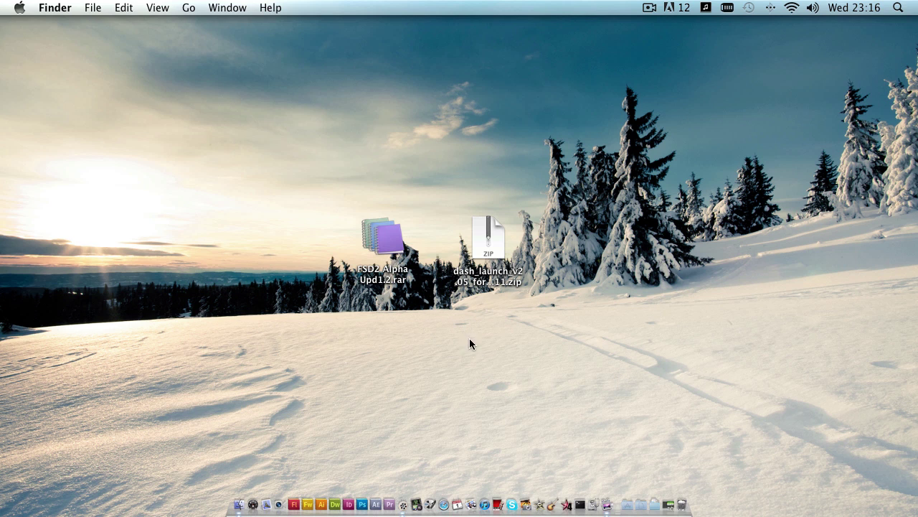
- Unpack the dash_launch zip archive with Archive Utility
{"action": "right_click", "coordinate": [487, 233]}
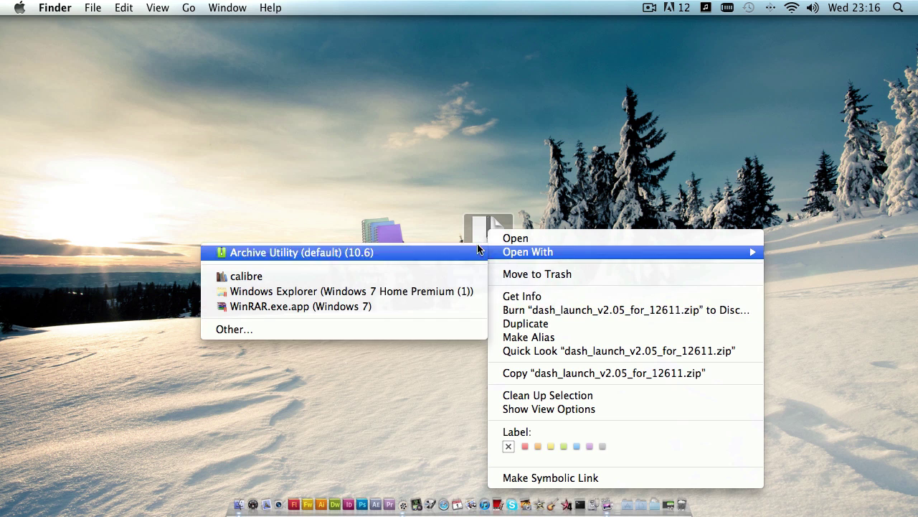
{"action": "left_click", "coordinate": [477, 233]}
{"action": "double_click", "coordinate": [477, 234]}
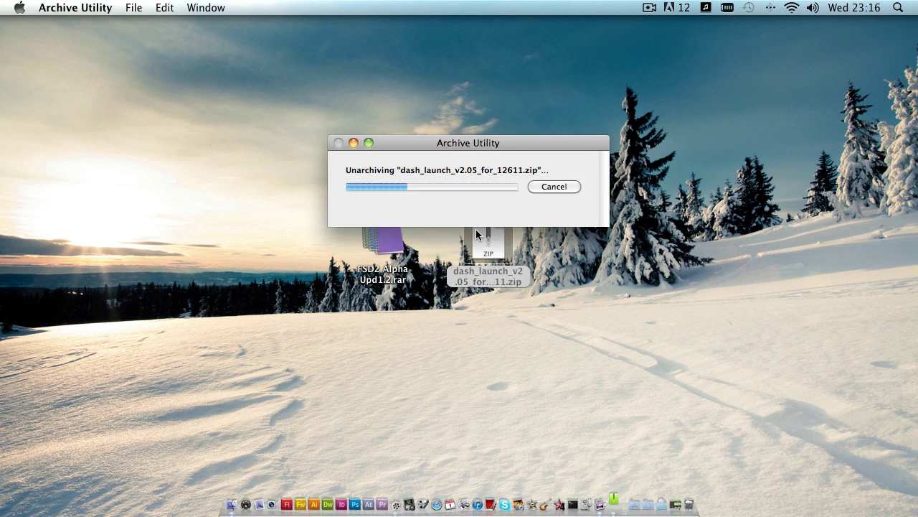
- Extract the FSD2 rar with UnRarX, quit UnRarX, and select default.xex, Media and Skins
{"action": "left_click", "coordinate": [384, 242]}
{"action": "double_click", "coordinate": [385, 242]}
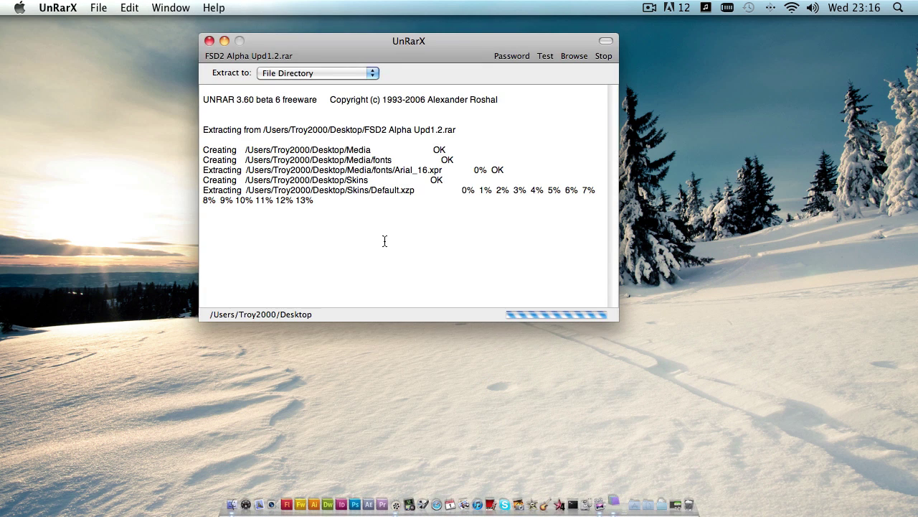
{"action": "left_click", "coordinate": [57, 7]}
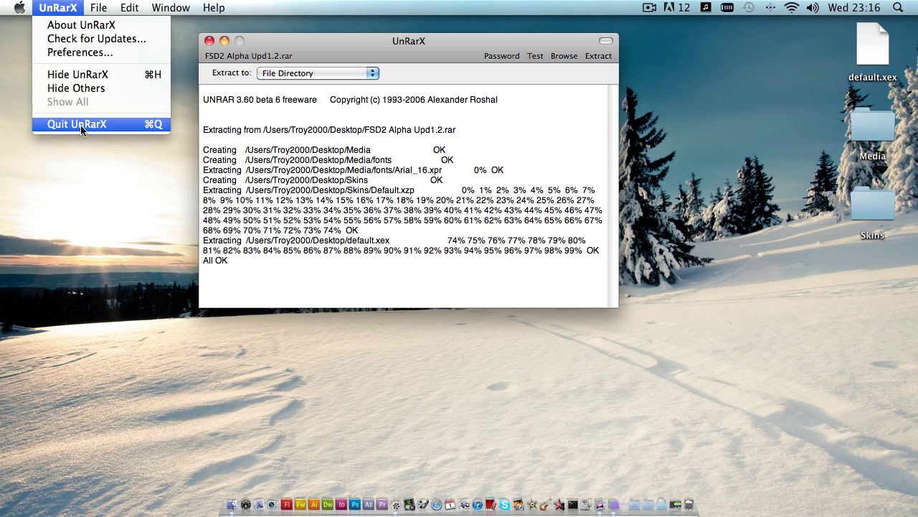
{"action": "left_click", "coordinate": [76, 124]}
{"action": "left_click_drag", "start_coordinate": [821, 30], "coordinate": [753, 304]}
- Look inside the dash_launch_v2.05_for_12611 folder, close its window, and clear the desktop selection
{"action": "double_click", "coordinate": [636, 242]}
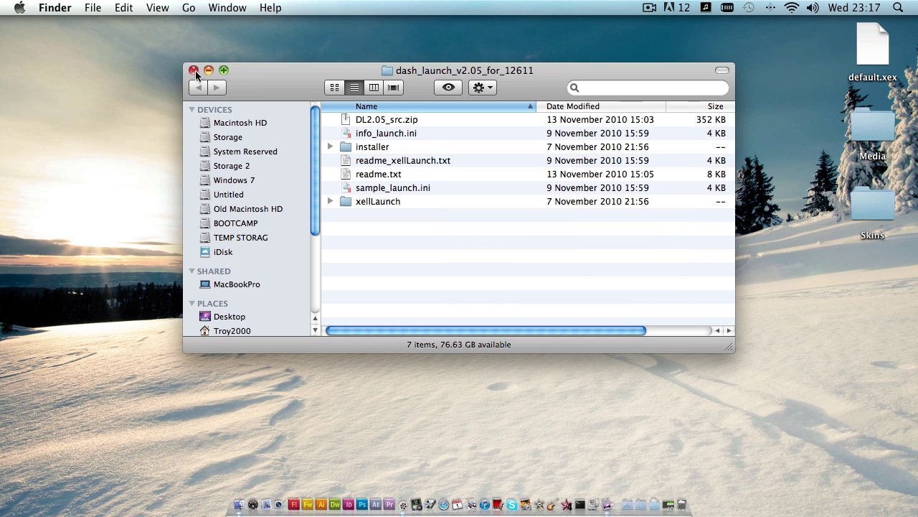
{"action": "left_click", "coordinate": [194, 71]}
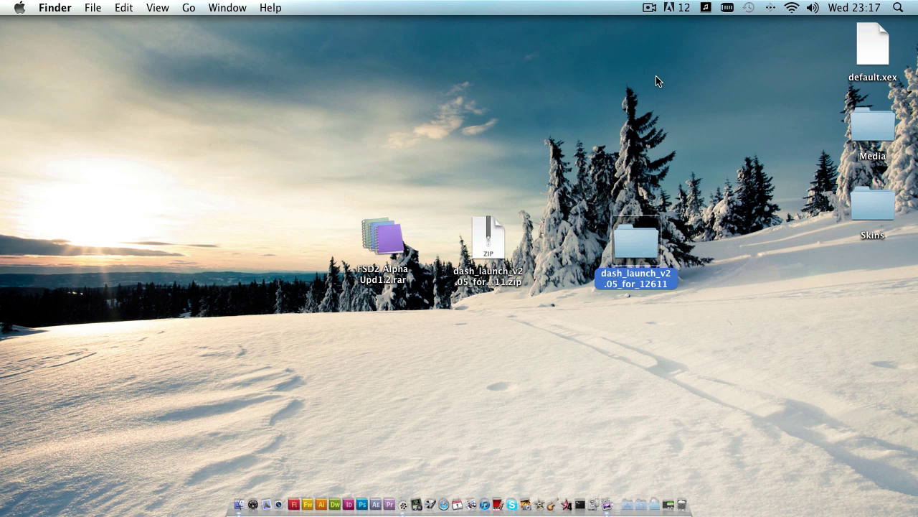
{"action": "left_click", "coordinate": [721, 343]}
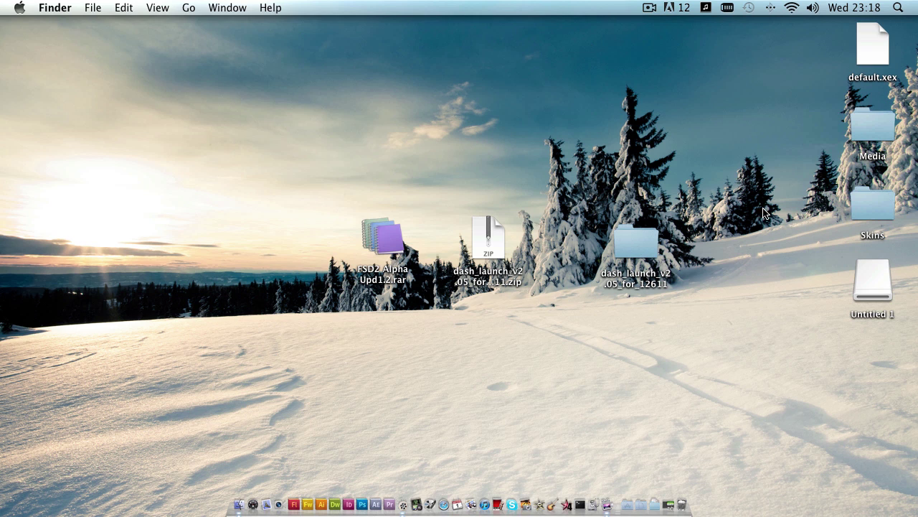
- In Disk Utility, give the 8.09 GB SanDisk Cruzer 1 partition with a Master Boot Record scheme
{"action": "left_click", "coordinate": [593, 505]}
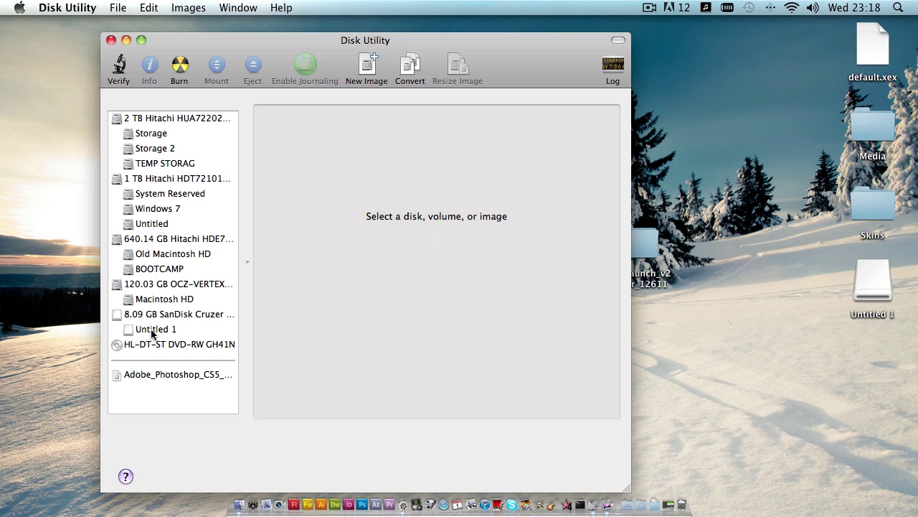
{"action": "left_click", "coordinate": [163, 315]}
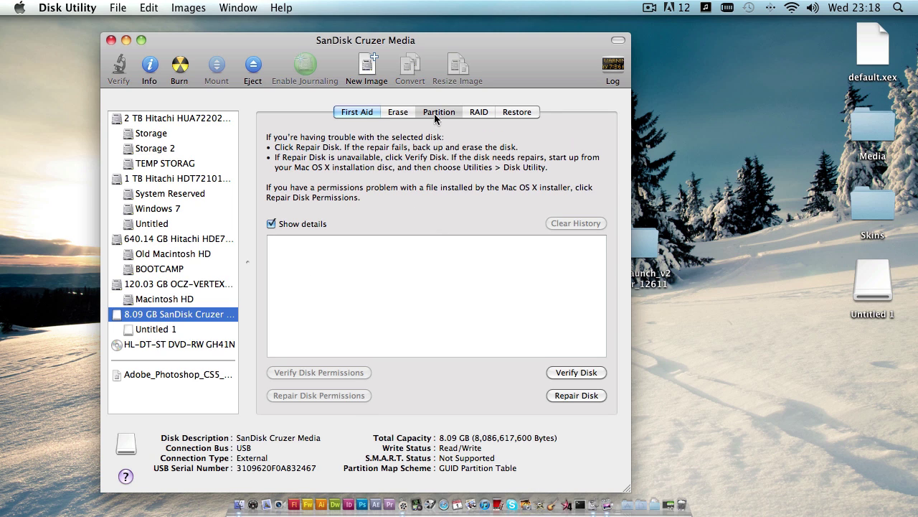
{"action": "left_click", "coordinate": [435, 115]}
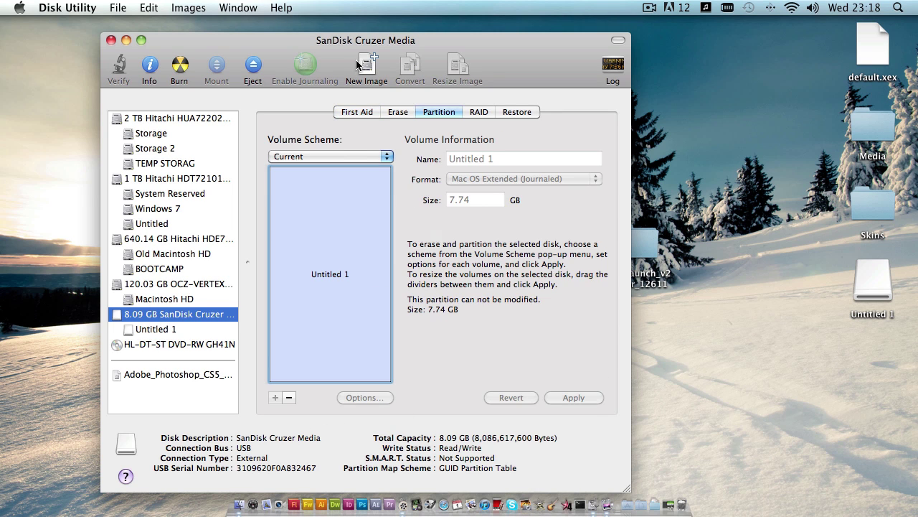
{"action": "left_click", "coordinate": [339, 156]}
{"action": "left_click", "coordinate": [345, 167]}
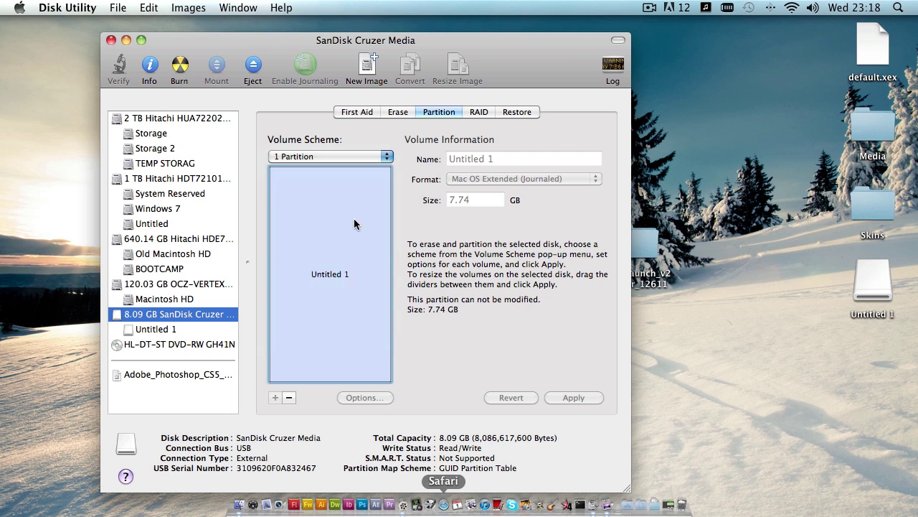
{"action": "left_click", "coordinate": [369, 395]}
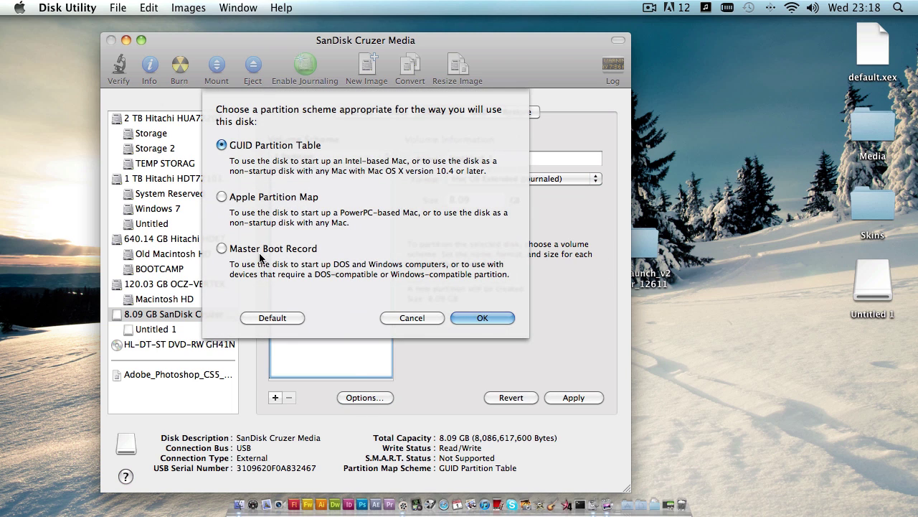
{"action": "left_click", "coordinate": [259, 249]}
{"action": "left_click", "coordinate": [502, 317]}
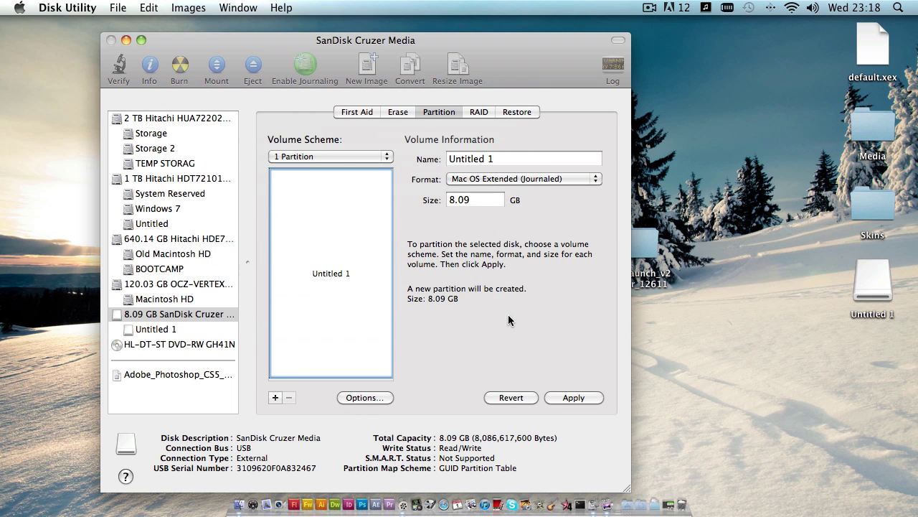
- Format the partition as MS-DOS (FAT) with a blank name, apply it, and quit Disk Utility
{"action": "left_click", "coordinate": [516, 184]}
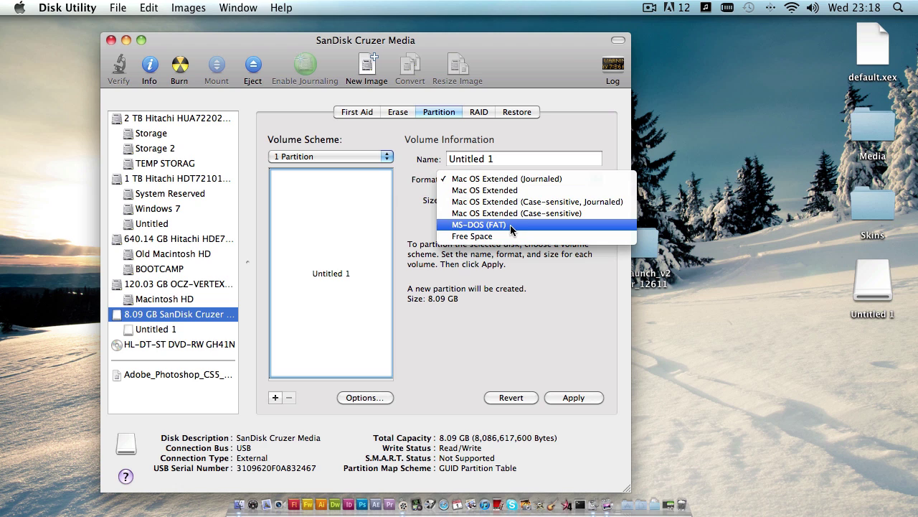
{"action": "left_click", "coordinate": [512, 226]}
{"action": "triple_click", "coordinate": [524, 160]}
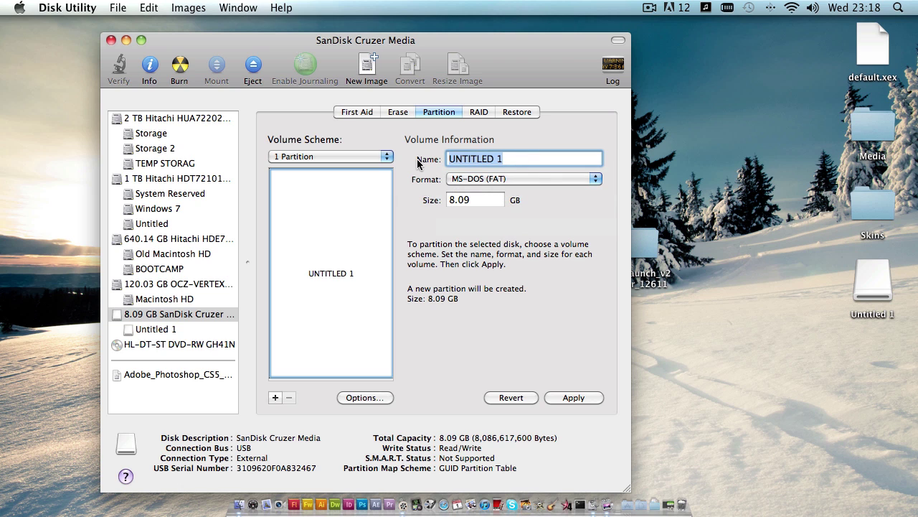
{"action": "key", "text": "BackSpace"}
{"action": "key", "text": "Return"}
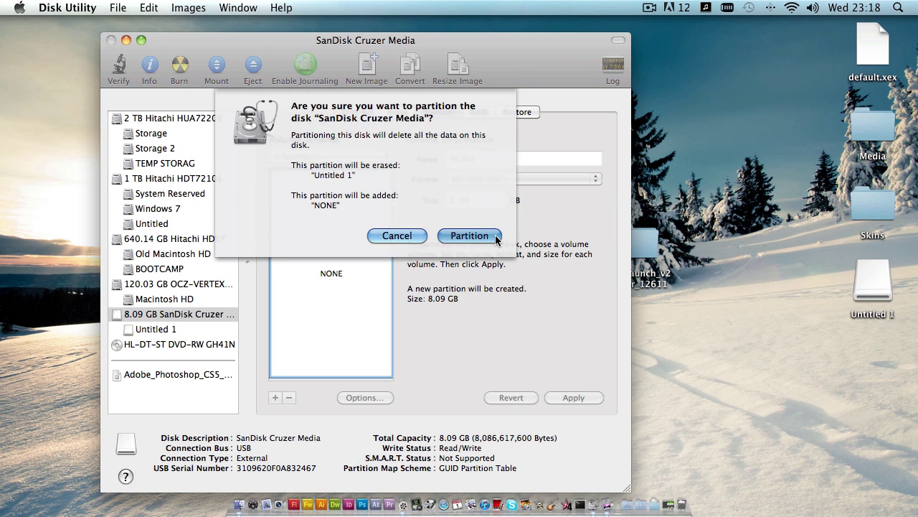
{"action": "left_click", "coordinate": [494, 239]}
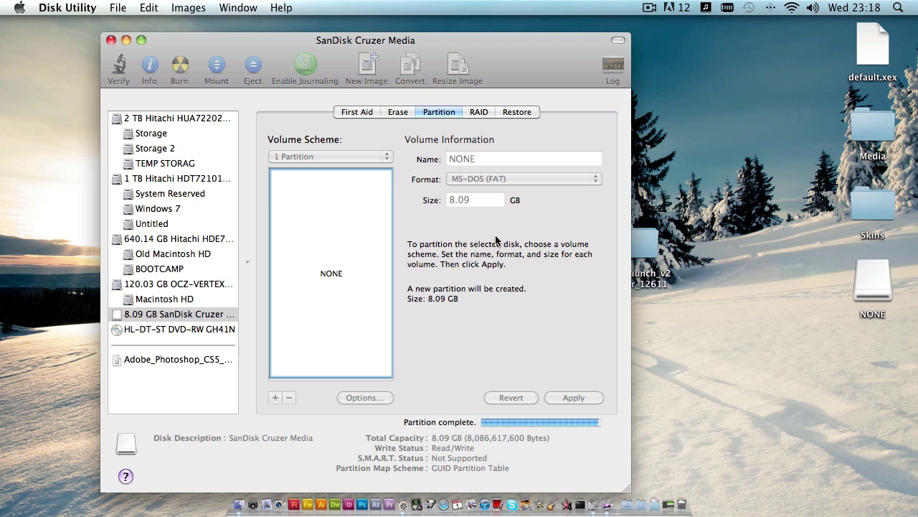
{"action": "left_click", "coordinate": [79, 7]}
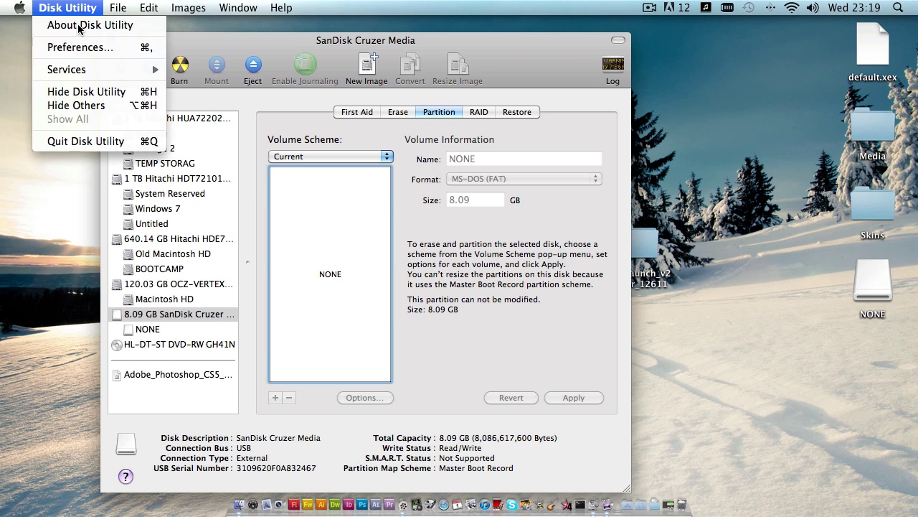
{"action": "left_click", "coordinate": [80, 142]}
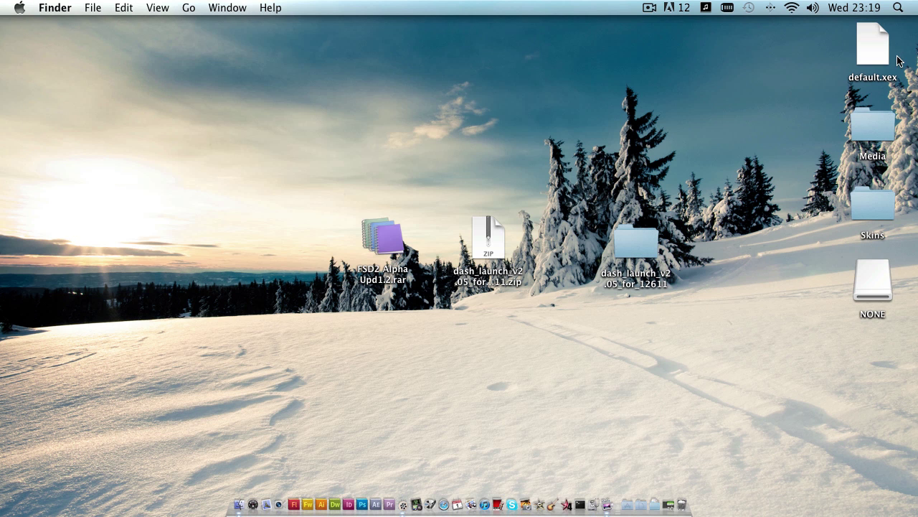
- Copy default.xex, Media and Skins onto NONE, trash the desktop copies, and open dash_launch_v2.05_for_12611
{"action": "left_click_drag", "start_coordinate": [839, 18], "coordinate": [910, 231]}
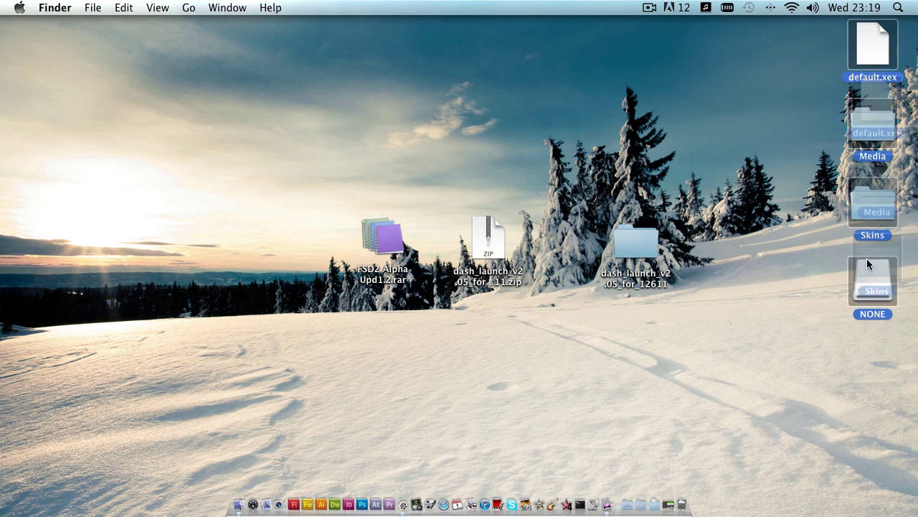
{"action": "left_click_drag", "start_coordinate": [870, 272], "coordinate": [870, 276]}
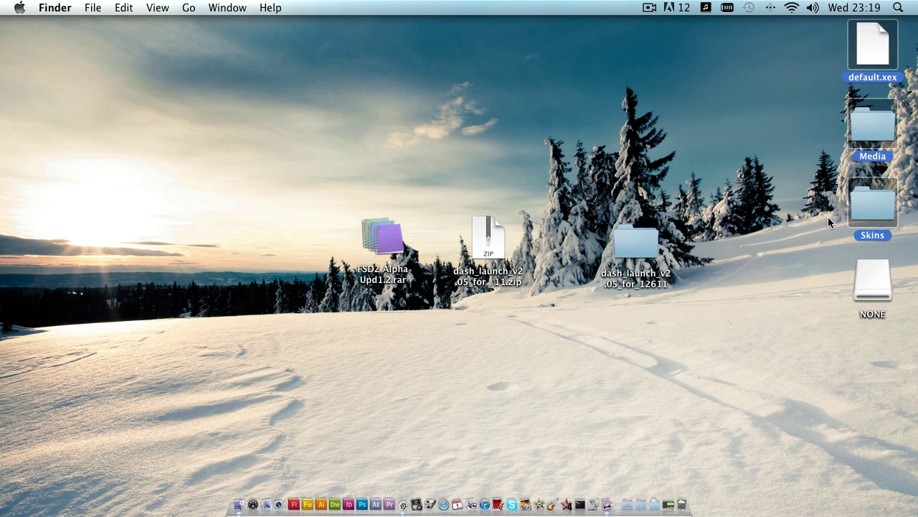
{"action": "right_click", "coordinate": [856, 79]}
{"action": "left_click", "coordinate": [836, 88]}
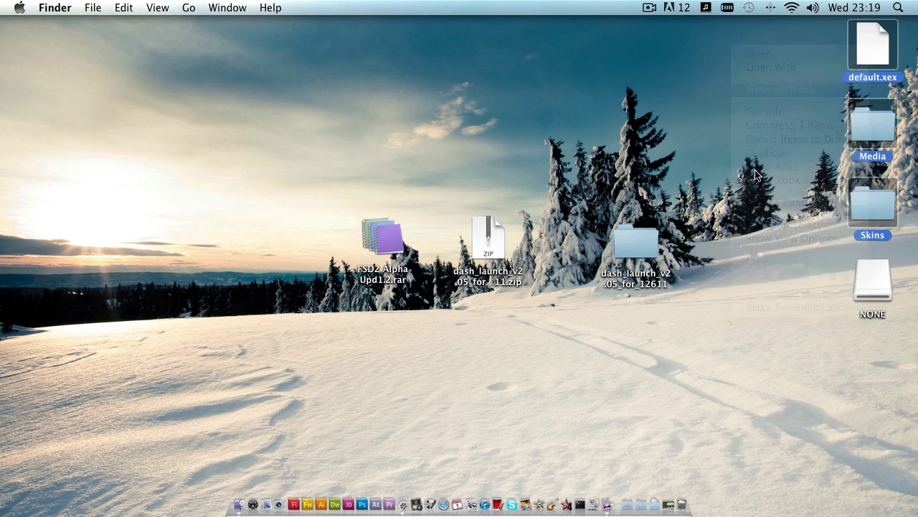
{"action": "left_click", "coordinate": [669, 264]}
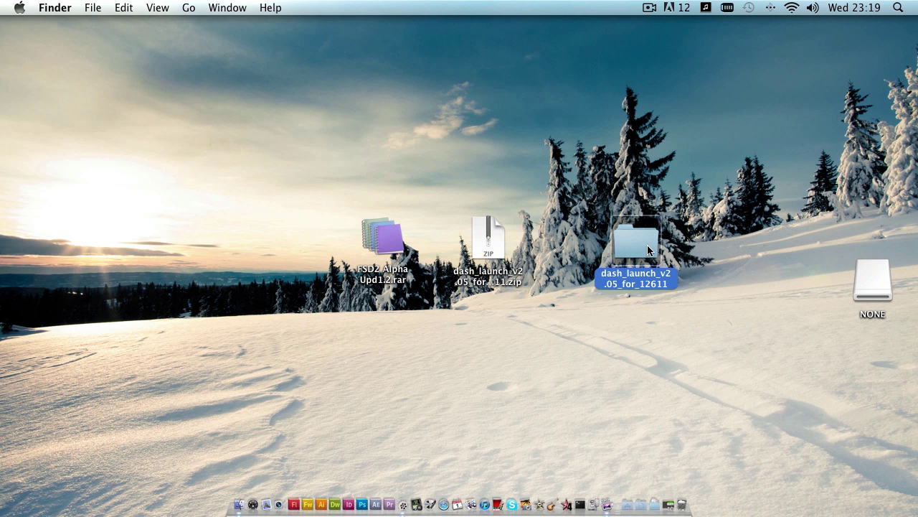
{"action": "double_click", "coordinate": [643, 248]}
- Create a folder named DashLaunch on the NONE drive
{"action": "double_click", "coordinate": [872, 282]}
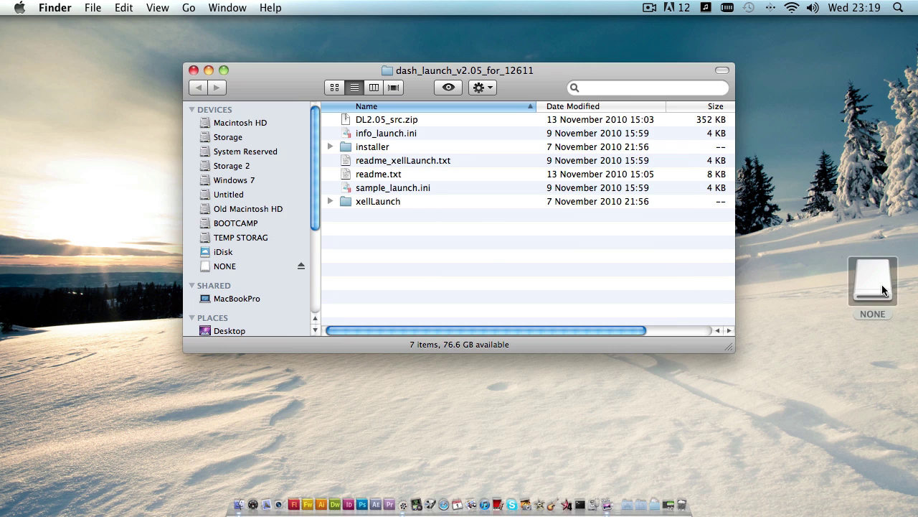
{"action": "left_click_drag", "start_coordinate": [322, 91], "coordinate": [320, 262]}
{"action": "right_click", "coordinate": [401, 379]}
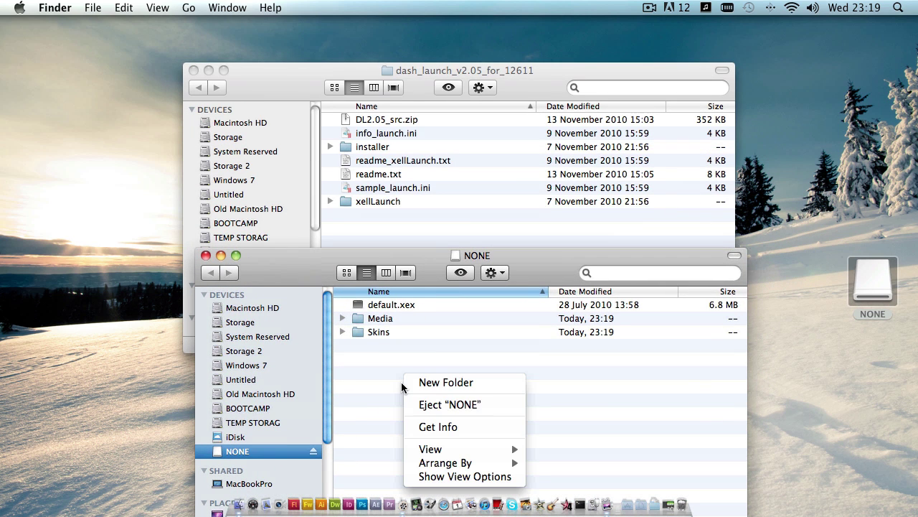
{"action": "left_click", "coordinate": [463, 384]}
{"action": "type", "text": "DashLaunch"}
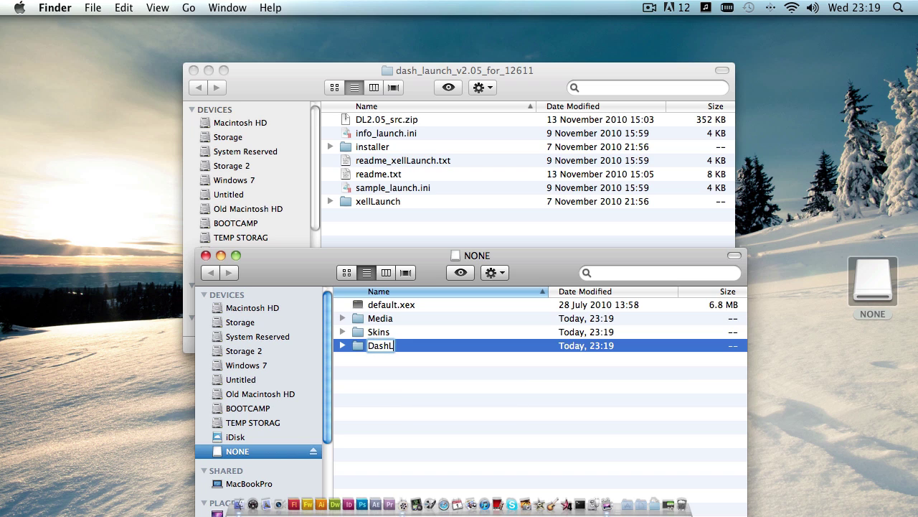
{"action": "key", "text": "BackSpace"}
{"action": "key", "text": "BackSpace"}
{"action": "type", "text": "x"}
{"action": "key", "text": "BackSpace"}
{"action": "type", "text": "ch"}
{"action": "left_click", "coordinate": [402, 399]}
- Create a second folder named FSD on the NONE drive
{"action": "right_click", "coordinate": [377, 374]}
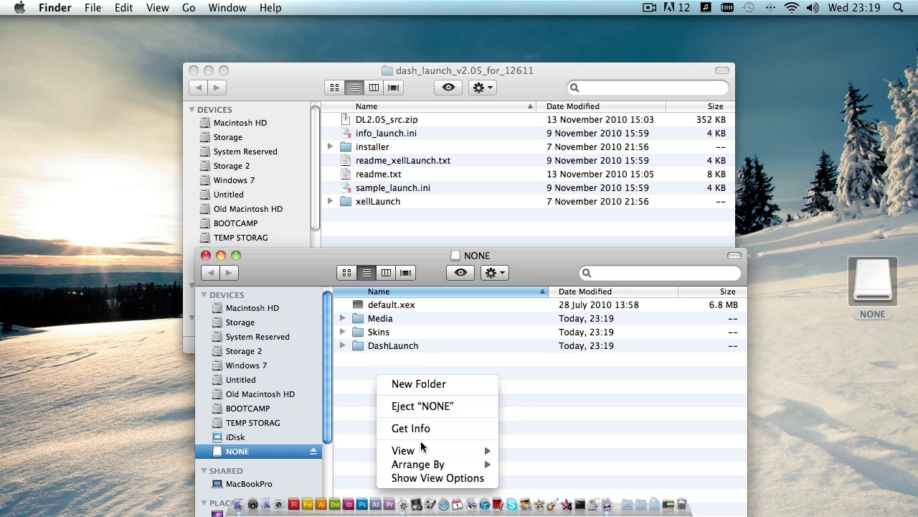
{"action": "left_click", "coordinate": [456, 383]}
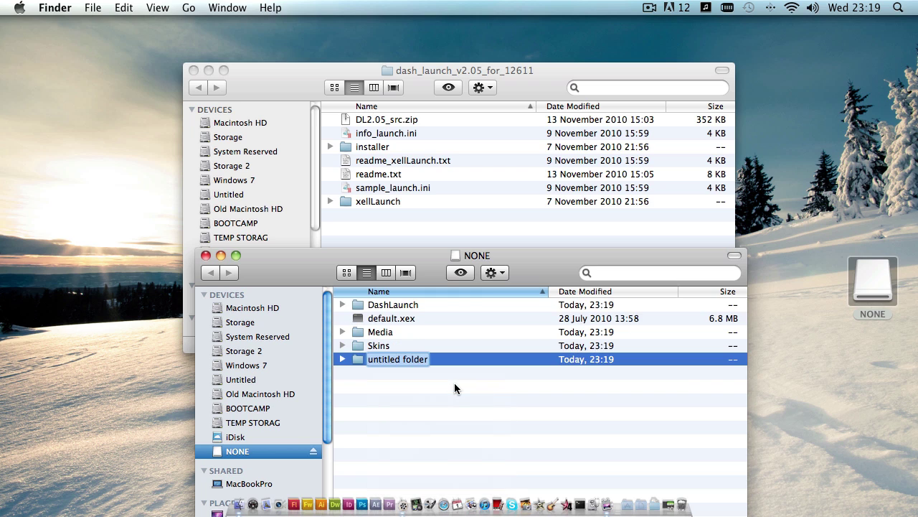
{"action": "type", "text": "FSD"}
{"action": "left_click", "coordinate": [453, 442]}
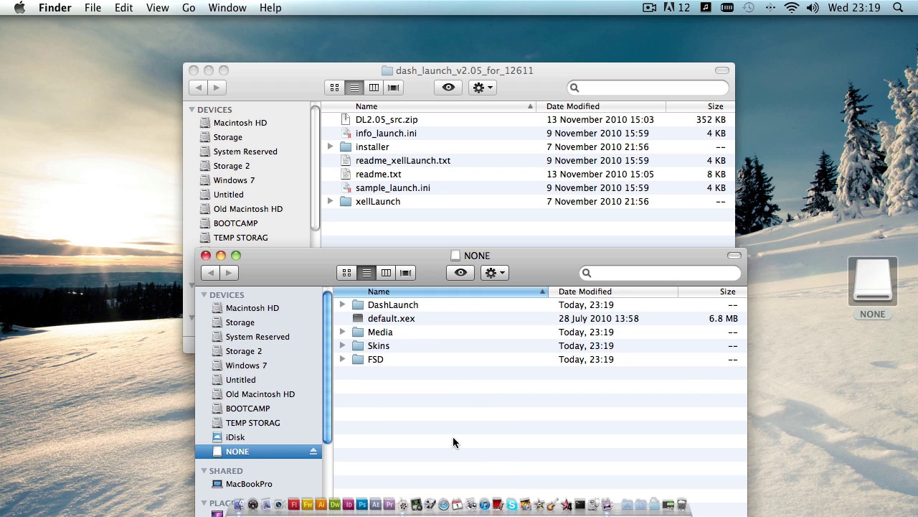
- Move default.xex and Media into the FSD folder
{"action": "left_click", "coordinate": [391, 345]}
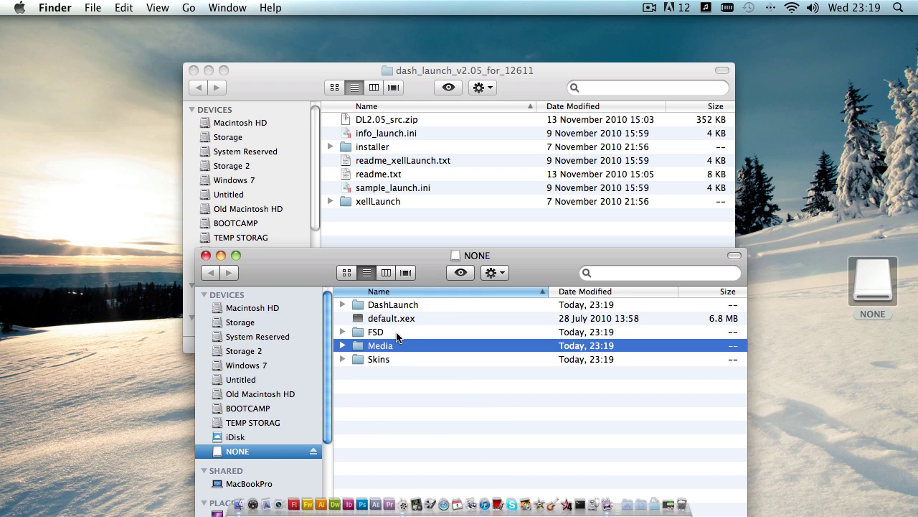
{"action": "left_click", "coordinate": [391, 359], "text": "super"}
{"action": "left_click", "coordinate": [399, 319], "text": "super"}
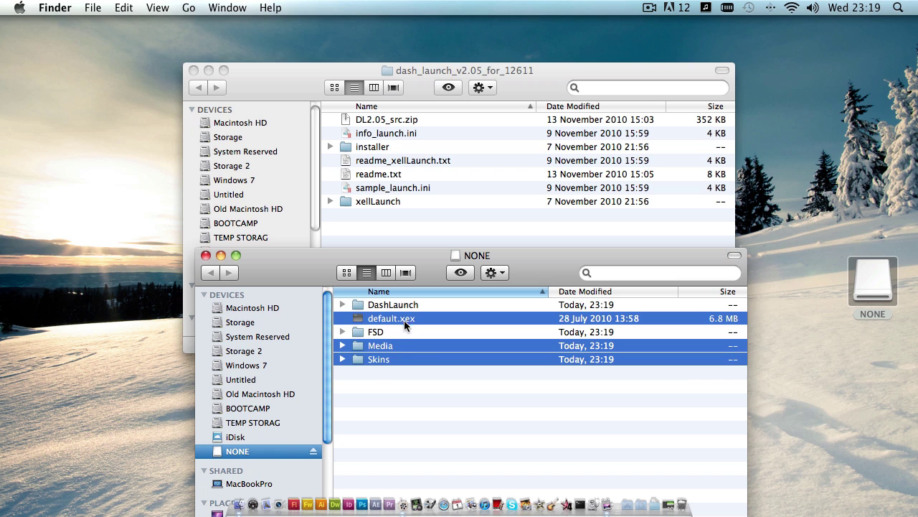
{"action": "left_click_drag", "start_coordinate": [399, 318], "coordinate": [374, 334]}
- Copy the installer folder onto the NONE drive and move it into DashLaunch
{"action": "left_click", "coordinate": [397, 222]}
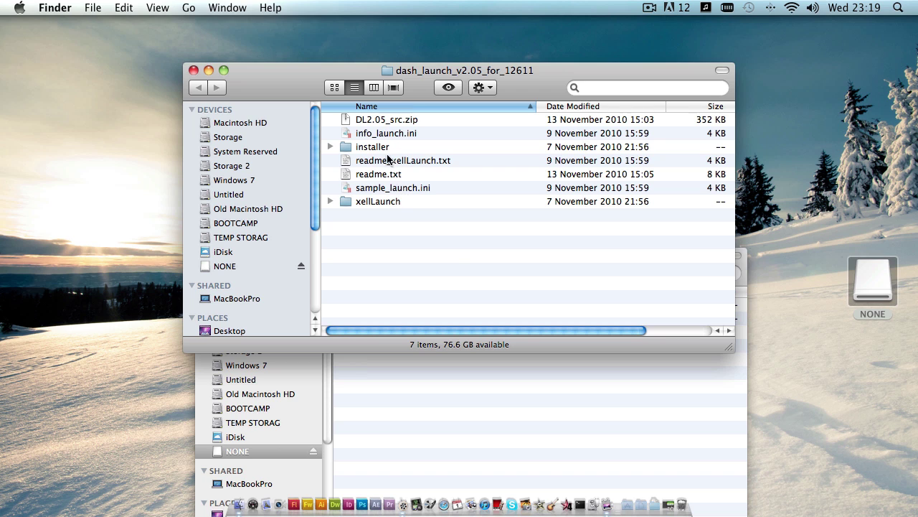
{"action": "left_click_drag", "start_coordinate": [374, 149], "coordinate": [427, 426]}
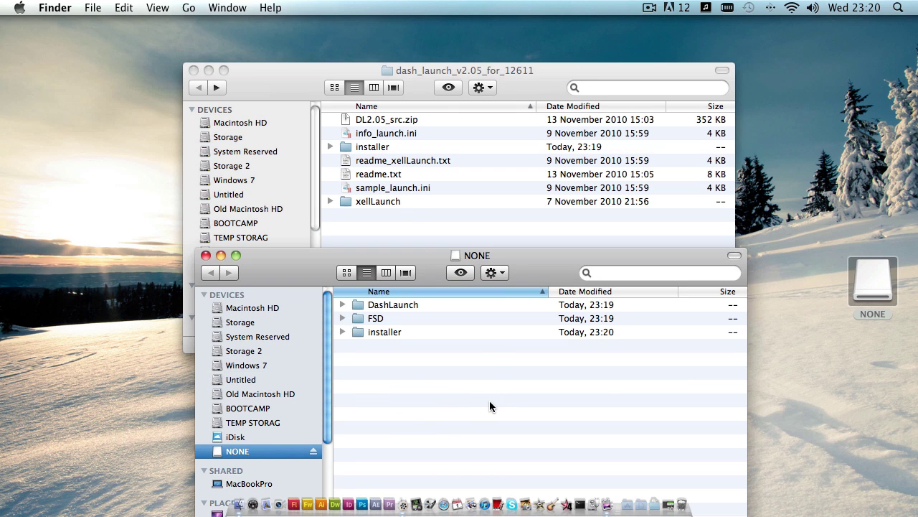
{"action": "left_click_drag", "start_coordinate": [385, 333], "coordinate": [418, 304]}
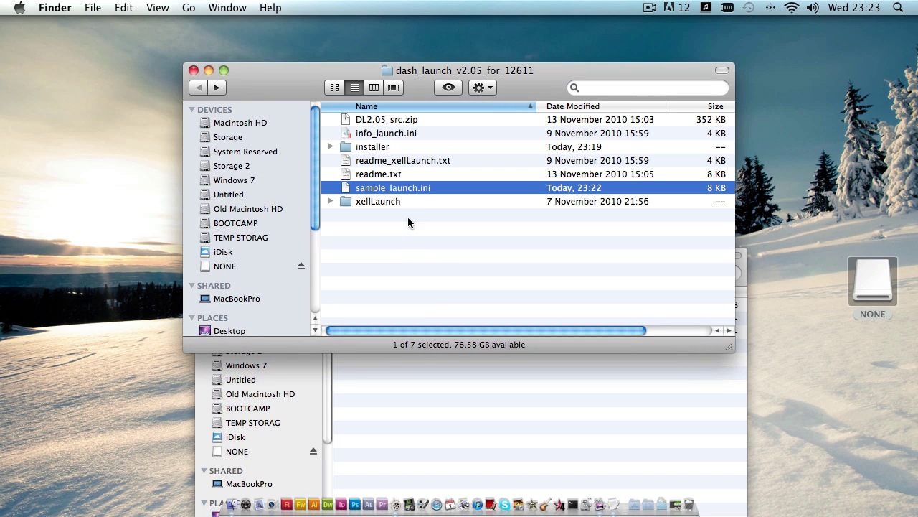
- Rename sample_launch.ini to launch.ini and open info_launch.ini in TextEdit
{"action": "left_click", "coordinate": [392, 190]}
{"action": "left_click", "coordinate": [390, 190]}
{"action": "left_click_drag", "start_coordinate": [390, 190], "coordinate": [264, 188]}
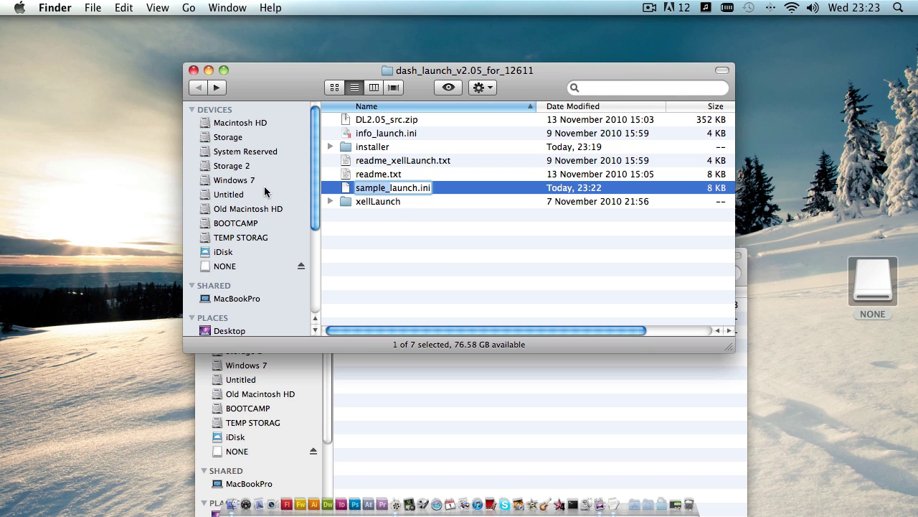
{"action": "key", "text": "BackSpace"}
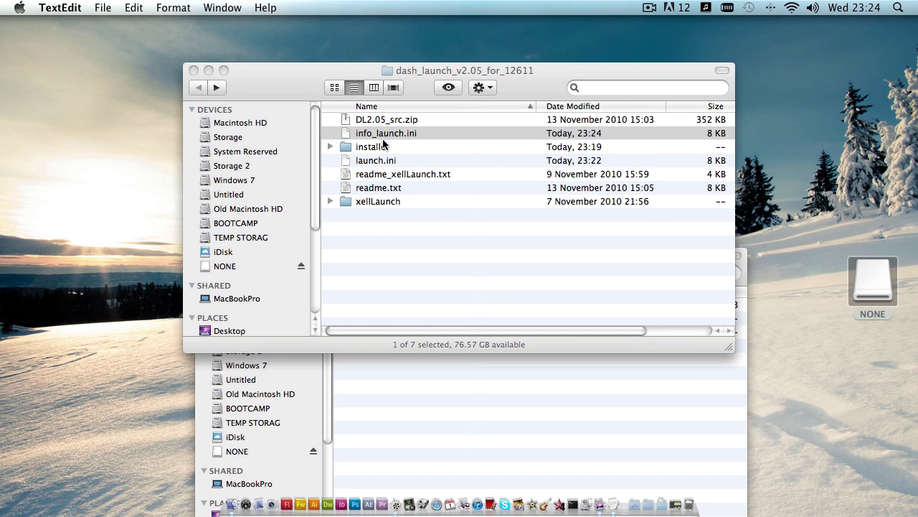
{"action": "double_click", "coordinate": [391, 132]}
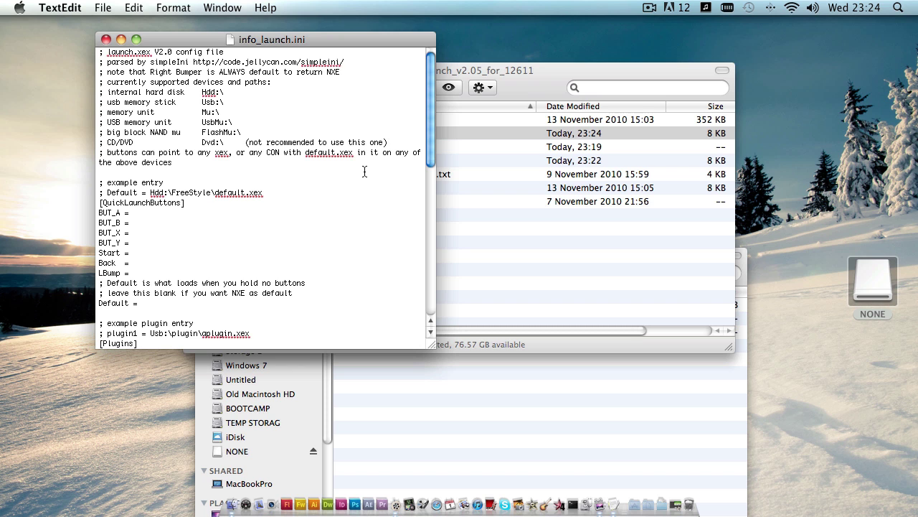
- Read through info_launch.ini, close it, and open launch.ini in TextEdit
{"action": "scroll", "coordinate": [368, 170], "scroll_direction": "down", "scroll_amount": 15}
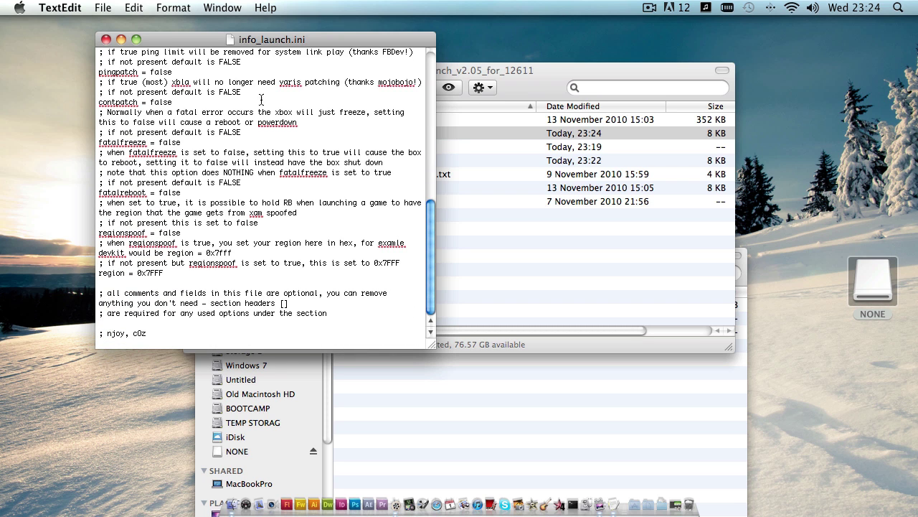
{"action": "left_click", "coordinate": [106, 40]}
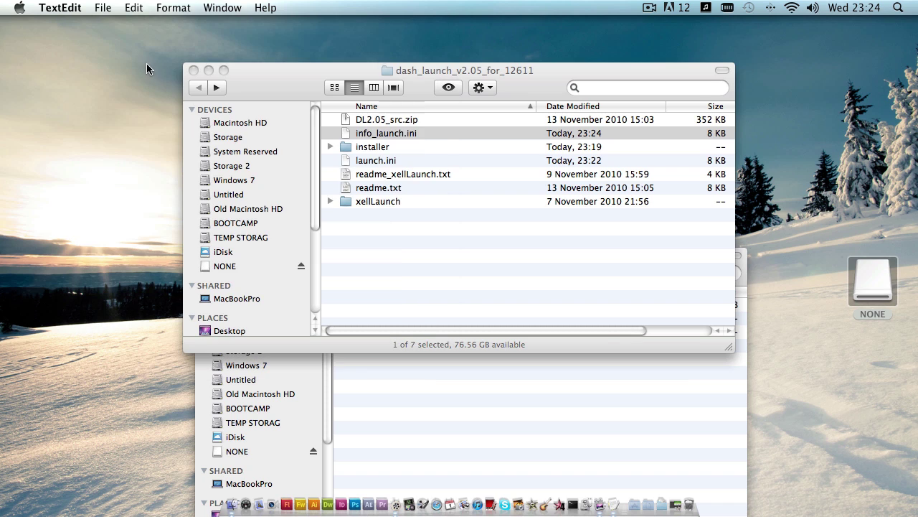
{"action": "left_click", "coordinate": [501, 223]}
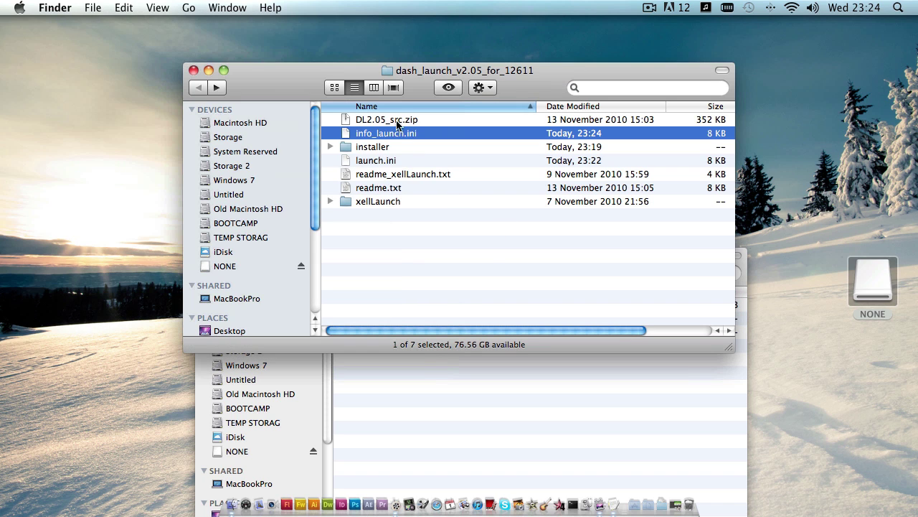
{"action": "double_click", "coordinate": [376, 164]}
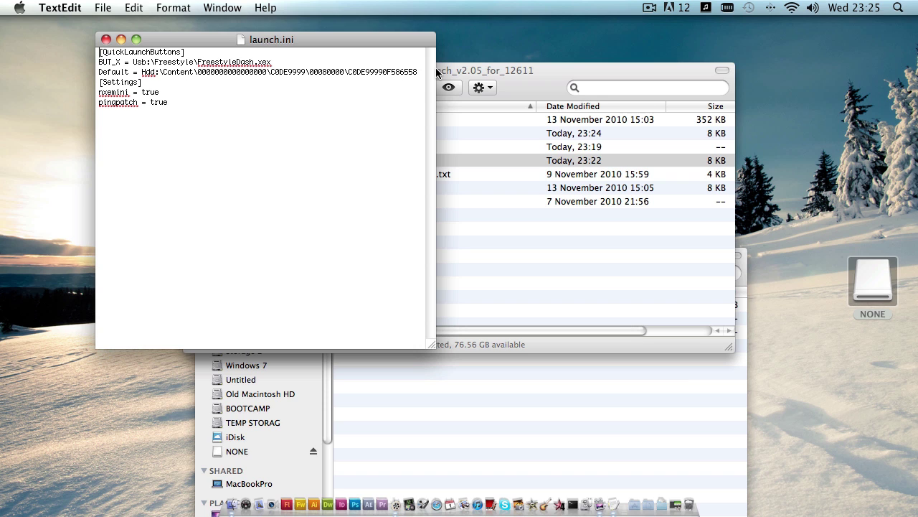
- Move the FreestyleDash.xex path from BUT_X to the Default line, changing its Usb prefix to Hdd
{"action": "left_click_drag", "start_coordinate": [421, 72], "coordinate": [143, 73]}
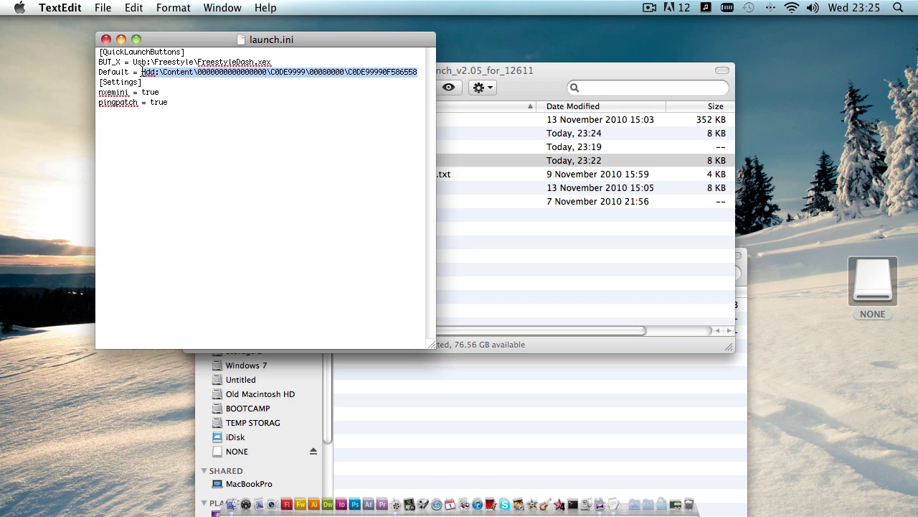
{"action": "right_click", "coordinate": [143, 72]}
{"action": "left_click", "coordinate": [180, 134]}
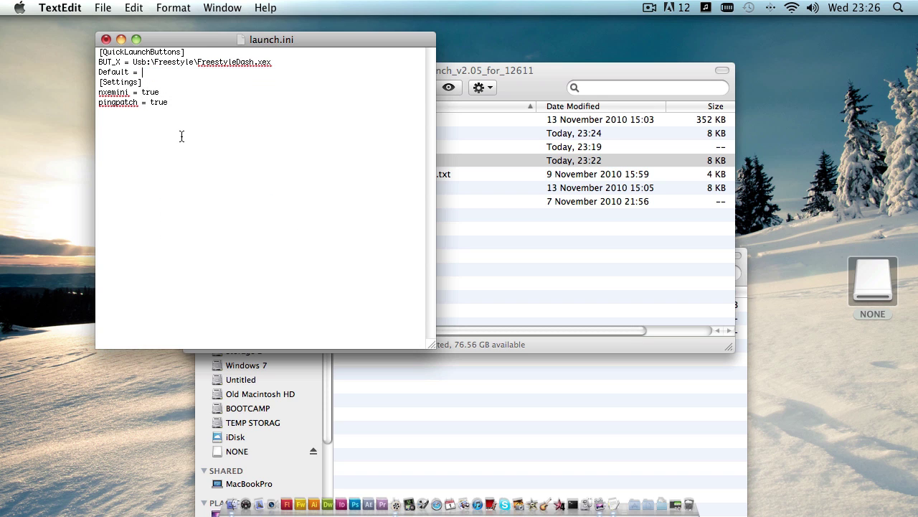
{"action": "key", "text": "super+v"}
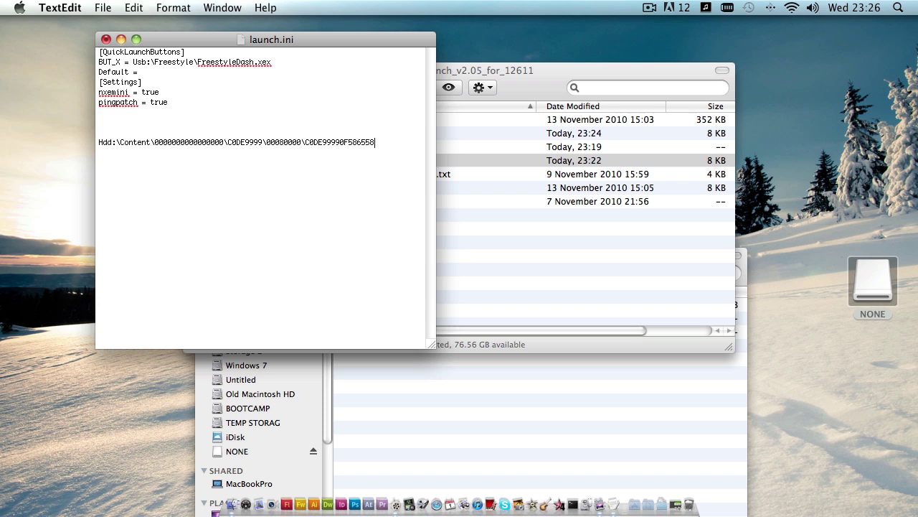
{"action": "left_click_drag", "start_coordinate": [282, 63], "coordinate": [133, 63]}
{"action": "right_click", "coordinate": [135, 62]}
{"action": "left_click", "coordinate": [170, 125]}
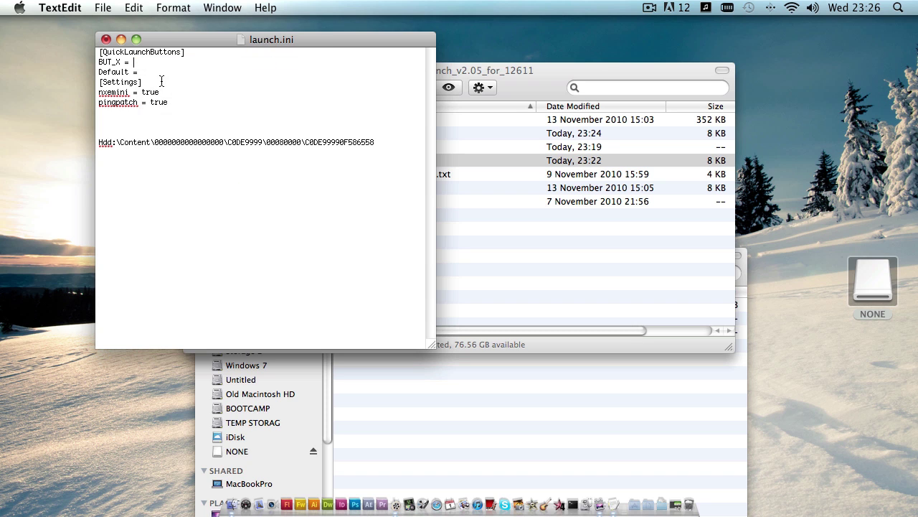
{"action": "right_click", "coordinate": [161, 73]}
{"action": "left_click", "coordinate": [176, 105]}
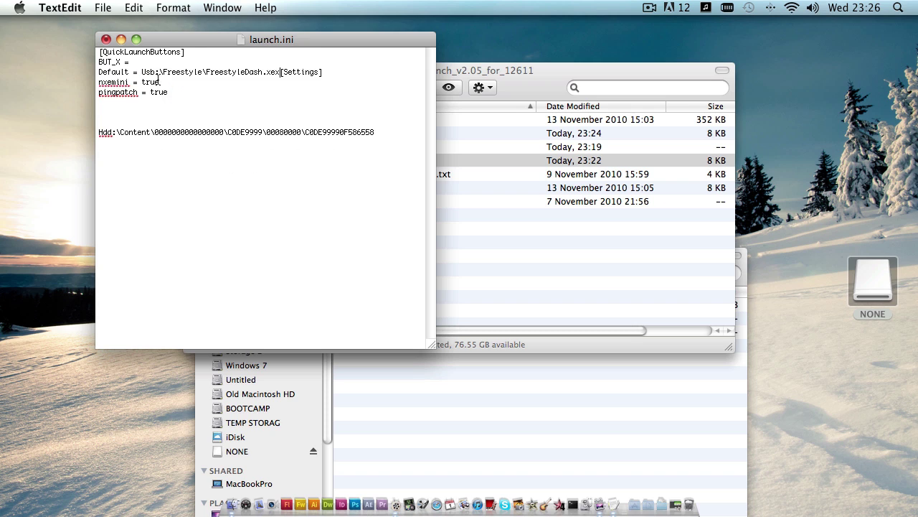
{"action": "left_click", "coordinate": [155, 72]}
{"action": "key", "text": "BackSpace"}
{"action": "key", "text": "BackSpace"}
{"action": "key", "text": "BackSpace"}
{"action": "type", "text": "HDd"}
- Make the Hdd:\Content path the BUT_X value and restore [Settings] and Default on separate lines
{"action": "left_click_drag", "start_coordinate": [388, 132], "coordinate": [83, 134]}
{"action": "right_click", "coordinate": [173, 135]}
{"action": "left_click", "coordinate": [208, 200]}
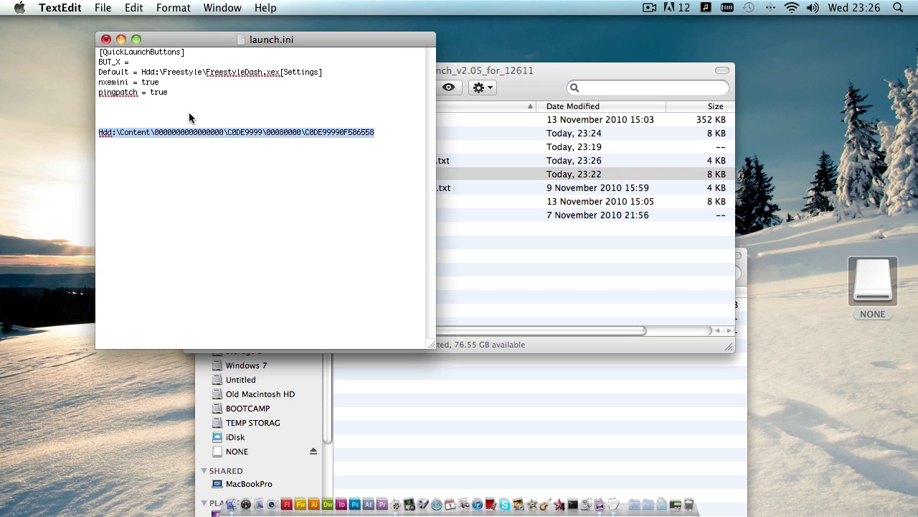
{"action": "right_click", "coordinate": [155, 62]}
{"action": "left_click", "coordinate": [192, 97]}
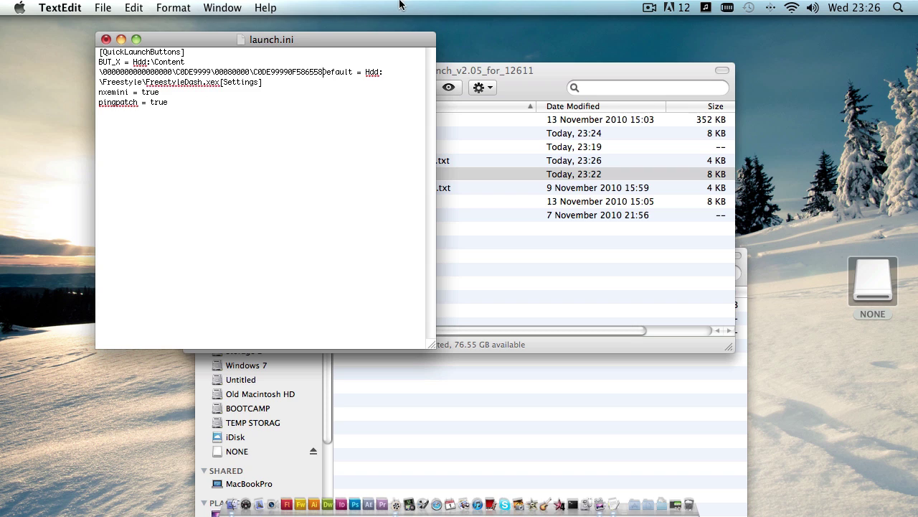
{"action": "key", "text": "Return"}
{"action": "left_click", "coordinate": [325, 72]}
{"action": "key", "text": "Return"}
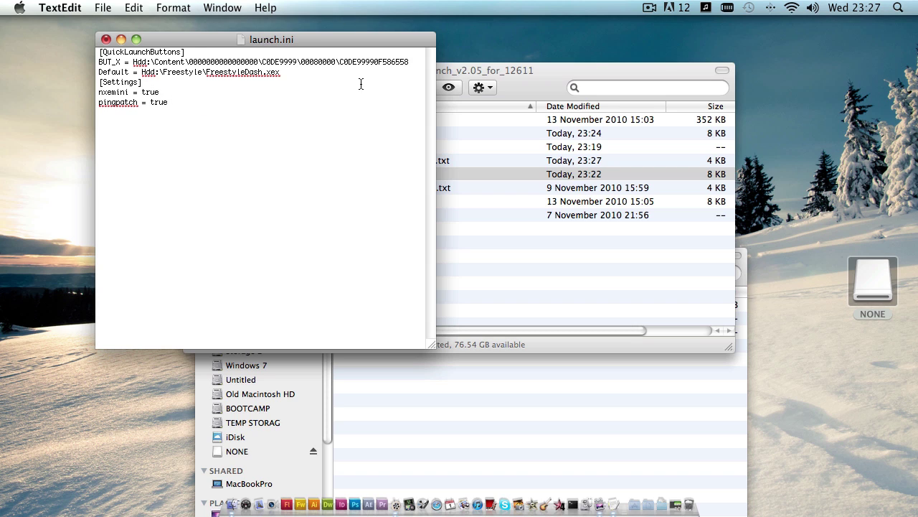
{"action": "type", "text": "D"}
- Check the Default = Hdd:\Freestyle\FreestyleDash.xex line and save launch.ini
{"action": "left_click_drag", "start_coordinate": [293, 73], "coordinate": [163, 74]}
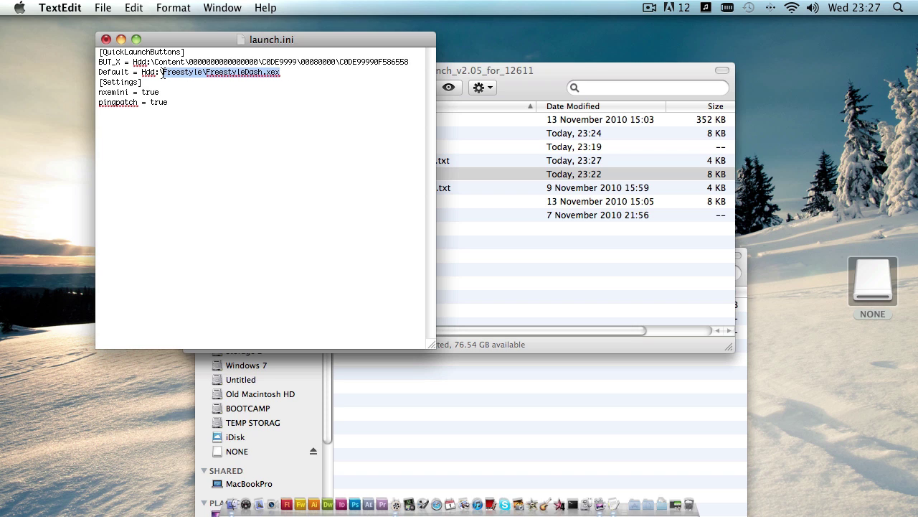
{"action": "left_click", "coordinate": [313, 74]}
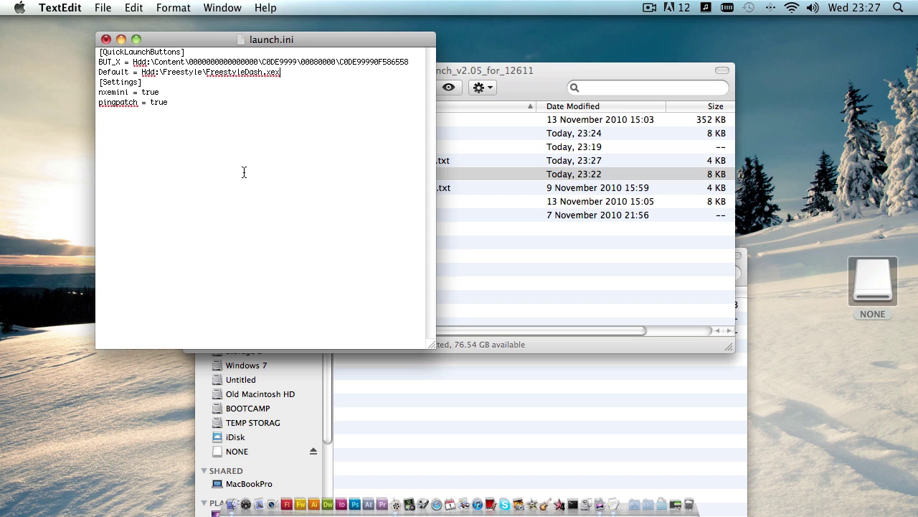
{"action": "left_click", "coordinate": [103, 8]}
{"action": "left_click", "coordinate": [108, 86]}
{"action": "left_click", "coordinate": [63, 6]}
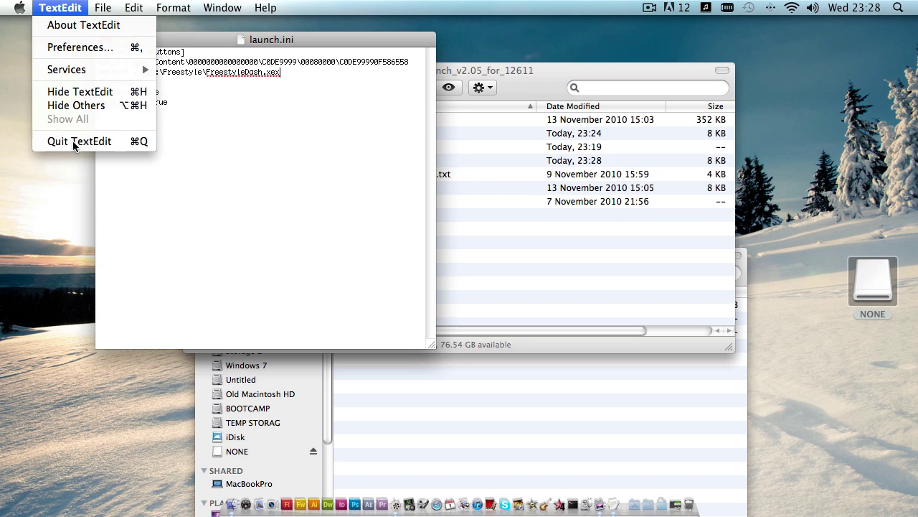
- Quit TextEdit, replace the installer's launch.ini with the edited copy, and go back to the drive's top level
{"action": "left_click", "coordinate": [73, 140]}
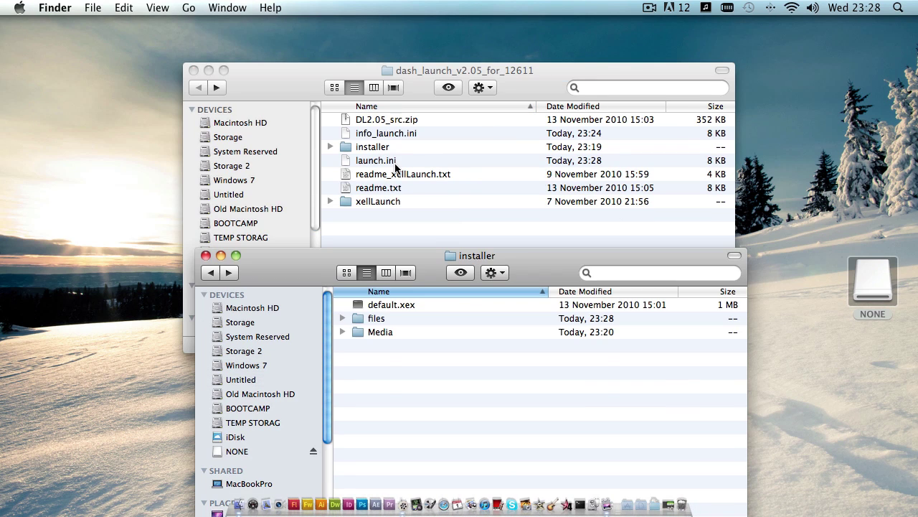
{"action": "left_click_drag", "start_coordinate": [376, 163], "coordinate": [380, 318]}
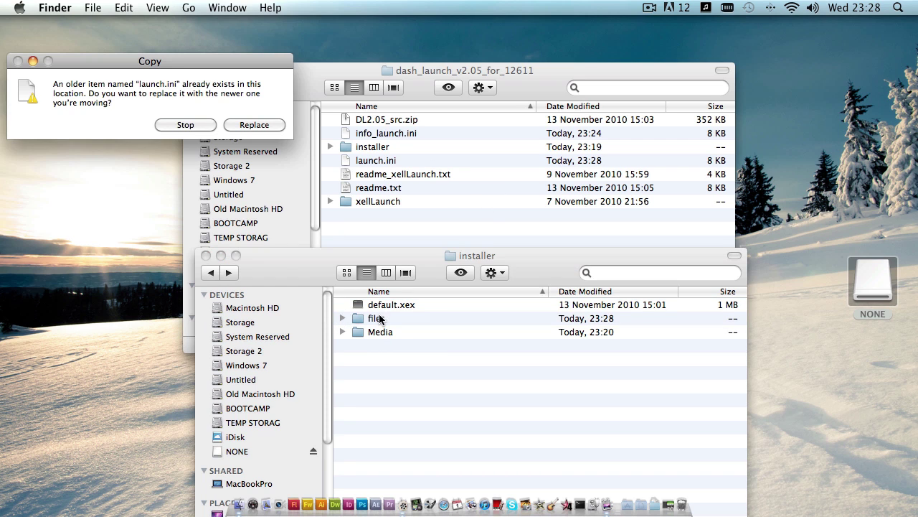
{"action": "left_click", "coordinate": [248, 124]}
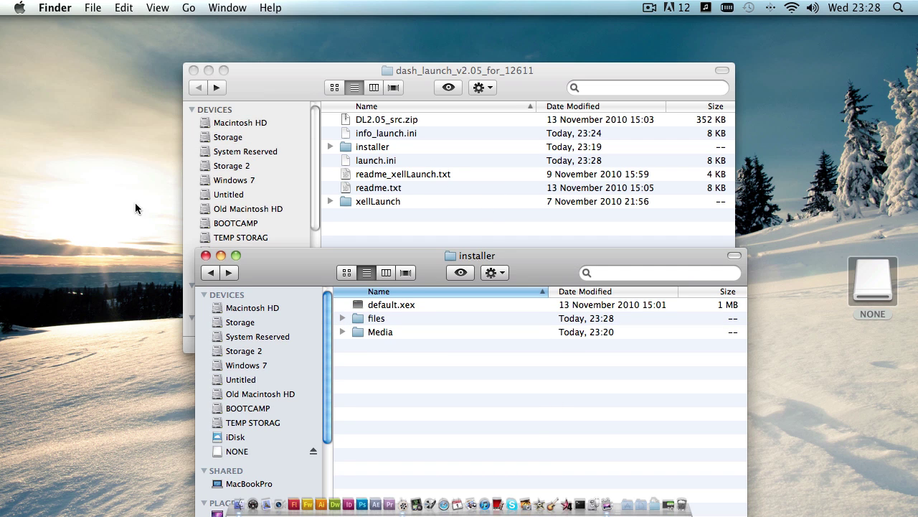
{"action": "left_click", "coordinate": [211, 272]}
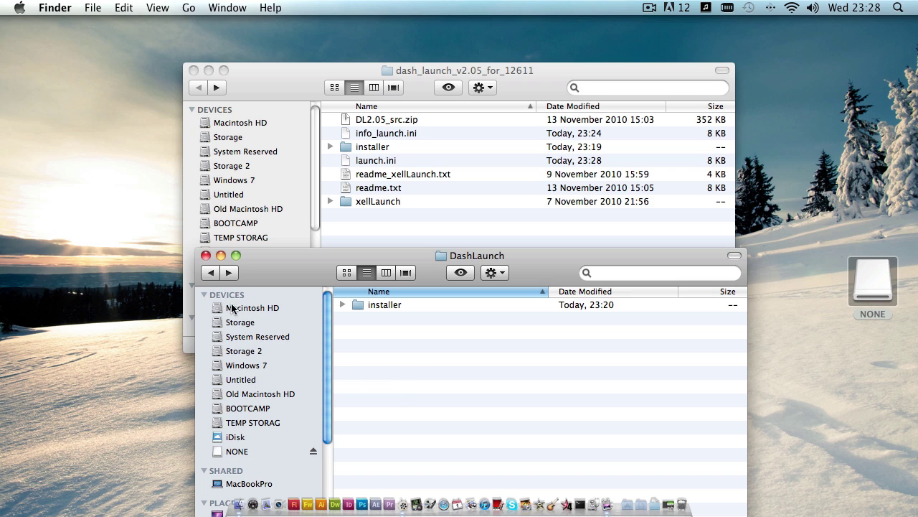
{"action": "left_click", "coordinate": [211, 273]}
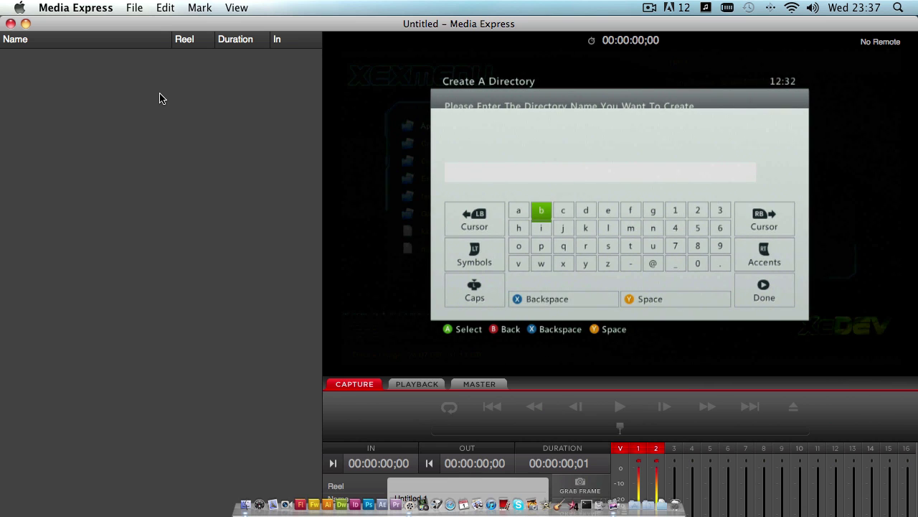
- From Finder's Desktop, open dash_launch_v2.05_for_12611 and reopen launch.ini in TextEdit
{"action": "left_click", "coordinate": [246, 505]}
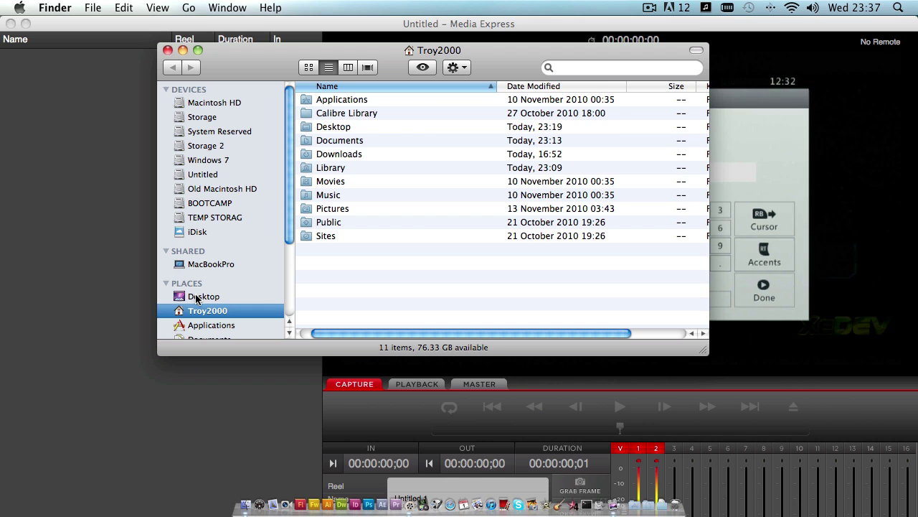
{"action": "left_click", "coordinate": [196, 297]}
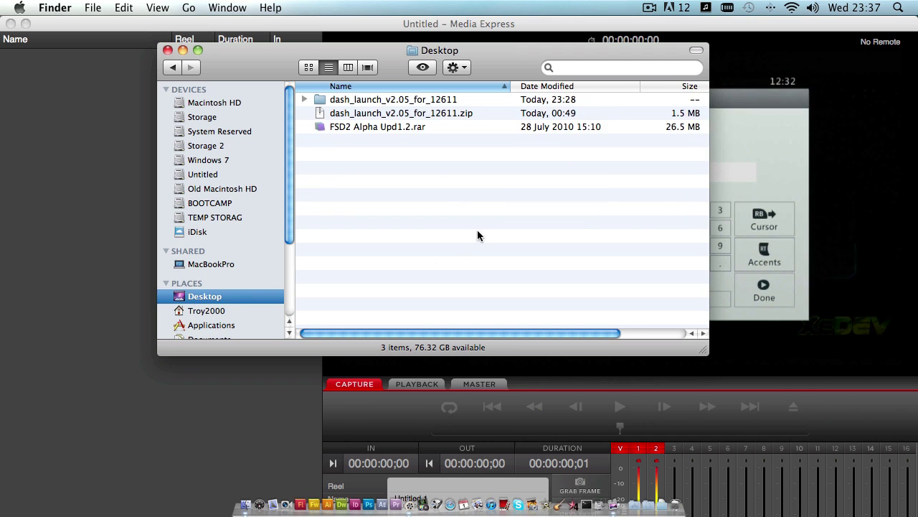
{"action": "double_click", "coordinate": [398, 102]}
{"action": "double_click", "coordinate": [359, 141]}
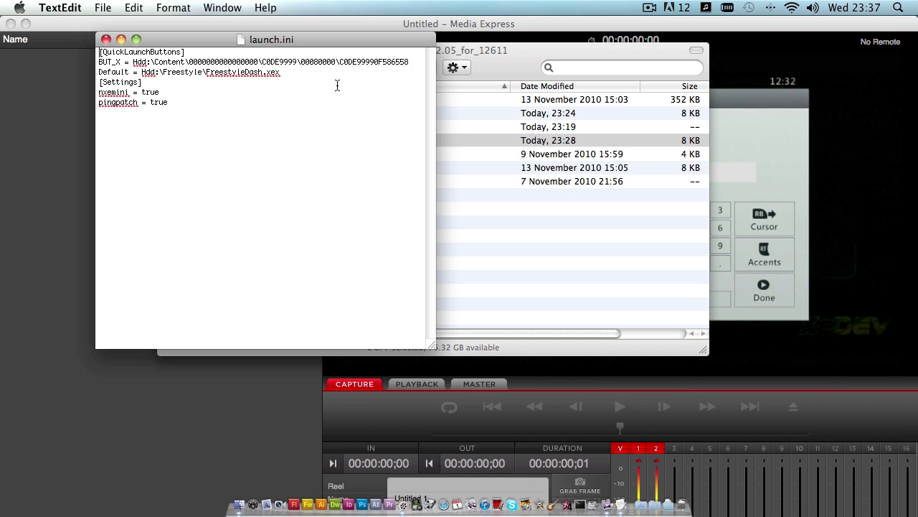
- Bring the Media Express Xbox capture to the front to watch XeXMenu browse Hdd1:\Freestyle
{"action": "left_click", "coordinate": [122, 407]}
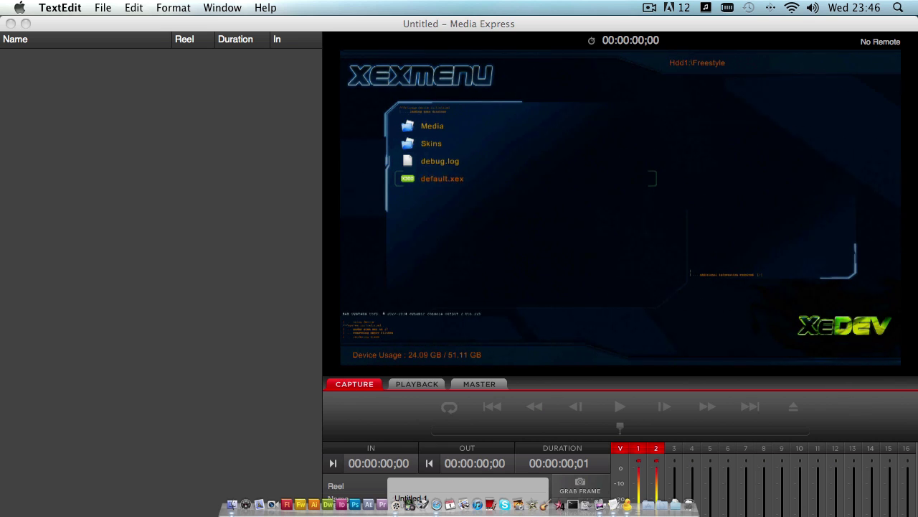
- Connect Cyberduck over FTP to the Xbox at 192.168.0.13 using the console's login credentials
{"action": "key", "text": "super+Tab"}
{"action": "left_click_drag", "start_coordinate": [262, 143], "coordinate": [479, 162]}
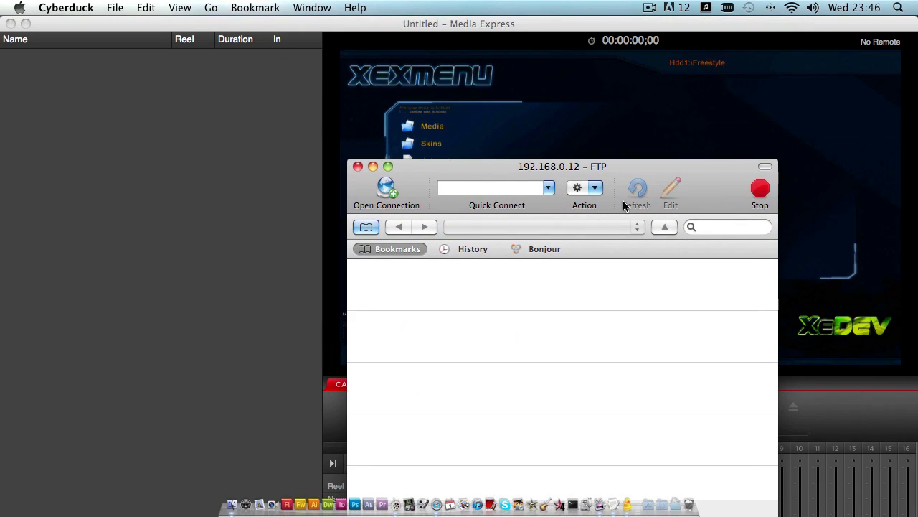
{"action": "left_click", "coordinate": [398, 194]}
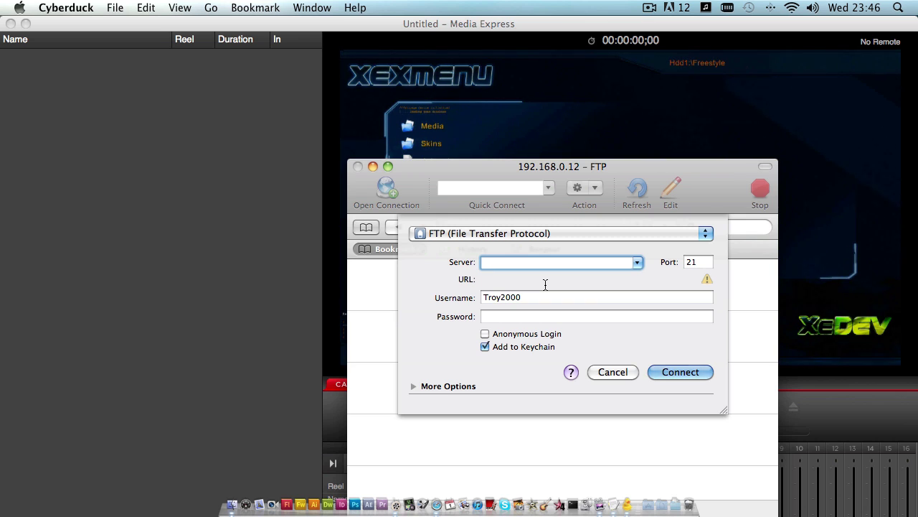
{"action": "type", "text": "192.16"}
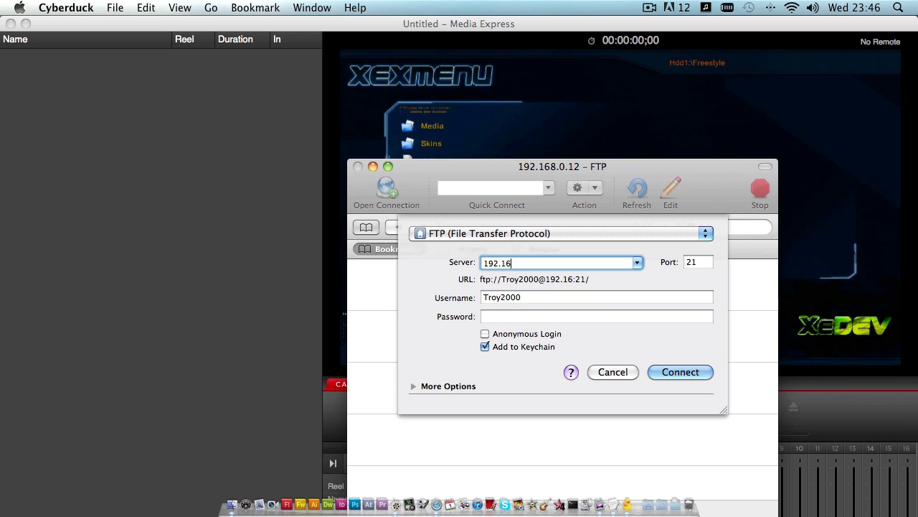
{"action": "type", "text": "8.0.13"}
{"action": "key", "text": "Tab"}
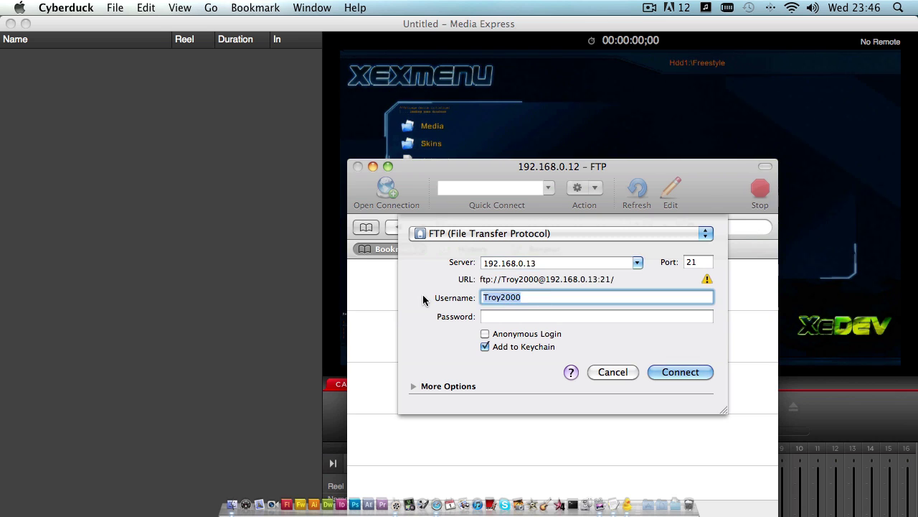
{"action": "type", "text": "xbox"}
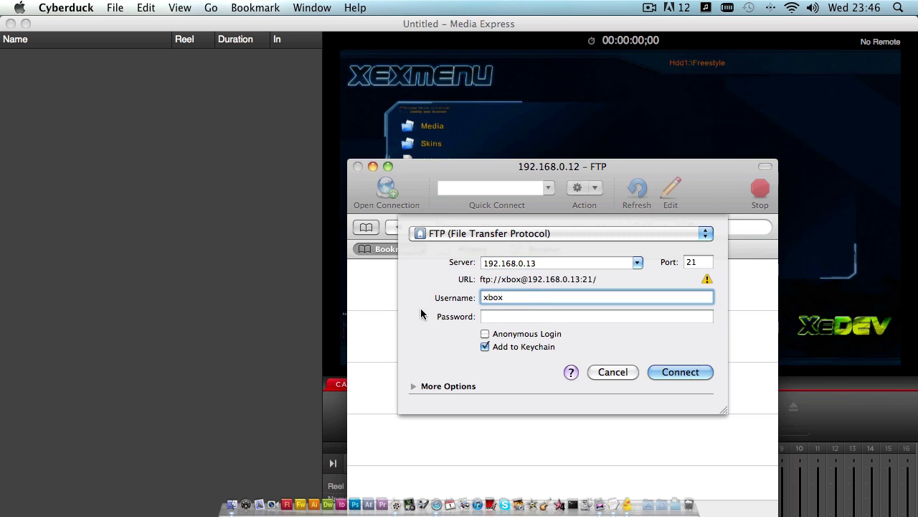
{"action": "left_click", "coordinate": [488, 316]}
{"action": "type", "text": "xbox"}
{"action": "left_click", "coordinate": [676, 371]}
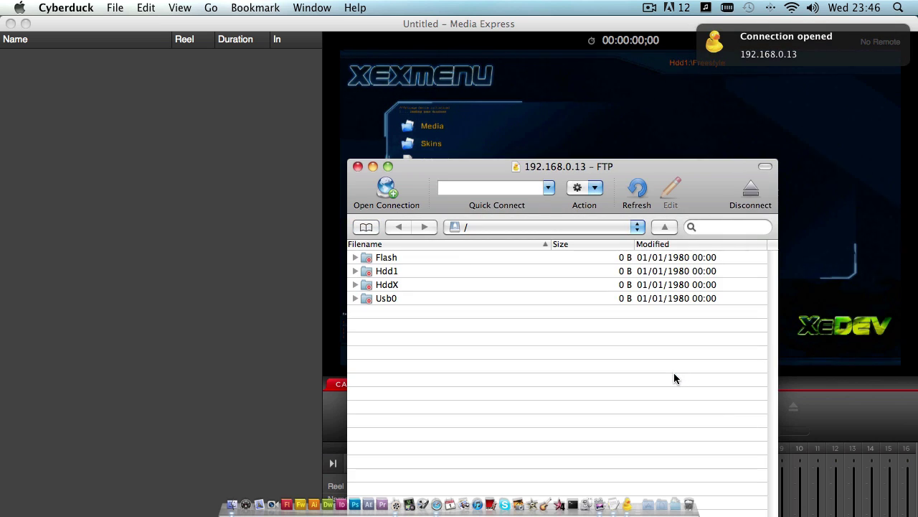
- Rename default.xex in /Hdd1/Freestyle to FreestyleDash.xex, then return to the Xbox capture
{"action": "double_click", "coordinate": [391, 271]}
{"action": "double_click", "coordinate": [398, 312]}
{"action": "left_click", "coordinate": [405, 274]}
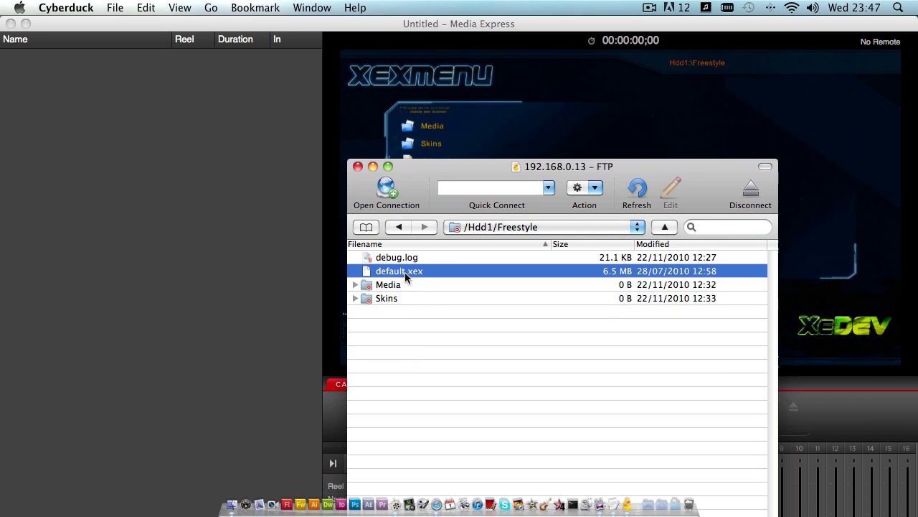
{"action": "right_click", "coordinate": [405, 276]}
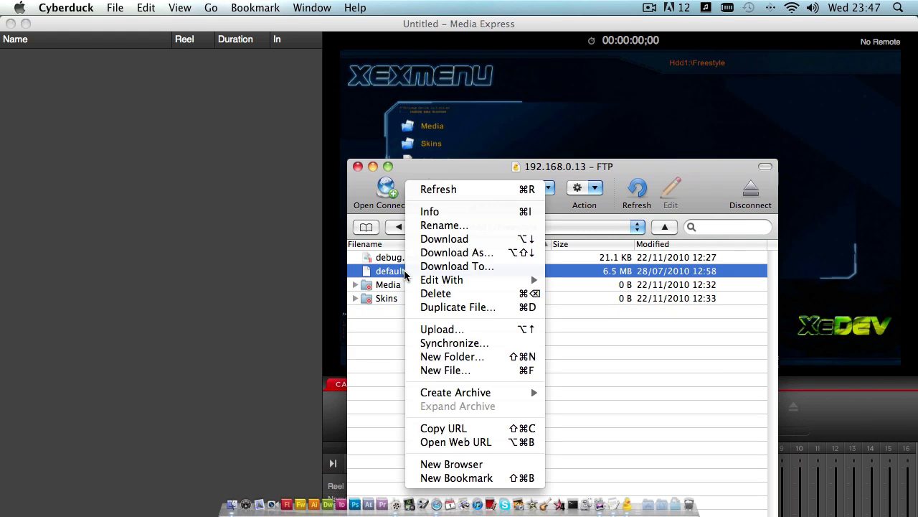
{"action": "left_click", "coordinate": [437, 225]}
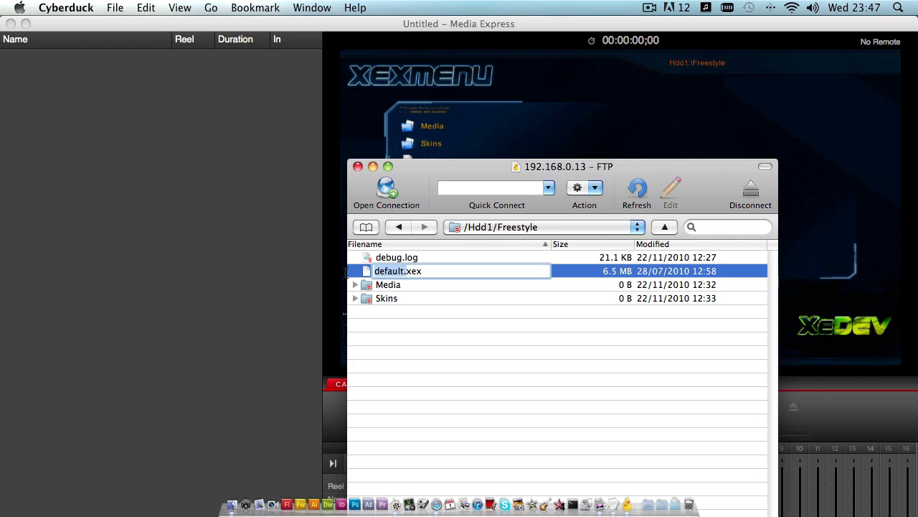
{"action": "key", "text": "Left"}
{"action": "key", "text": "BackSpace"}
{"action": "key", "text": "BackSpace"}
{"action": "key", "text": "BackSpace"}
{"action": "key", "text": "BackSpace"}
{"action": "key", "text": "BackSpace"}
{"action": "key", "text": "BackSpace"}
{"action": "key", "text": "BackSpace"}
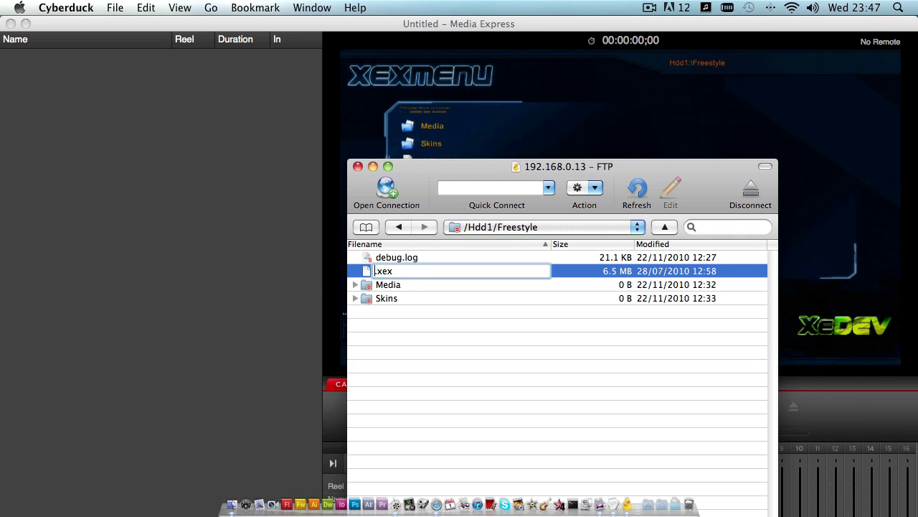
{"action": "type", "text": "FreestyleDash"}
{"action": "key", "text": "Return"}
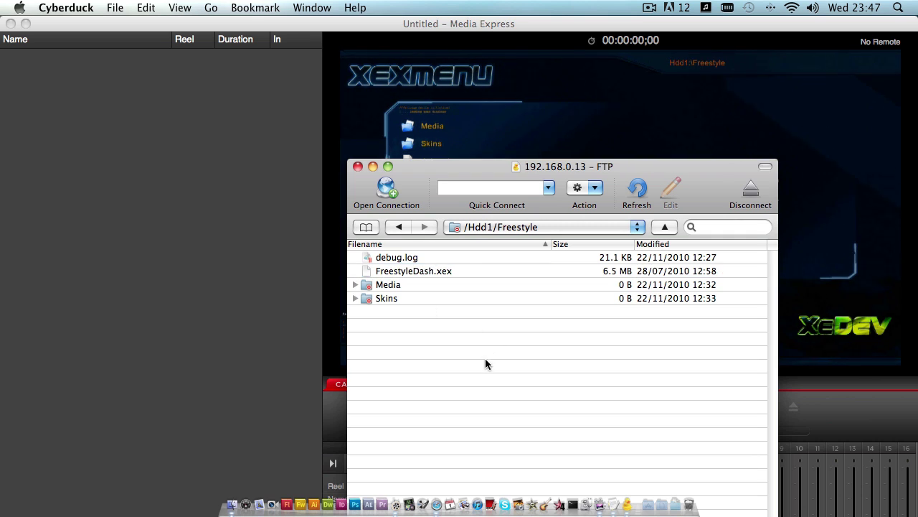
{"action": "key", "text": "super+Tab"}
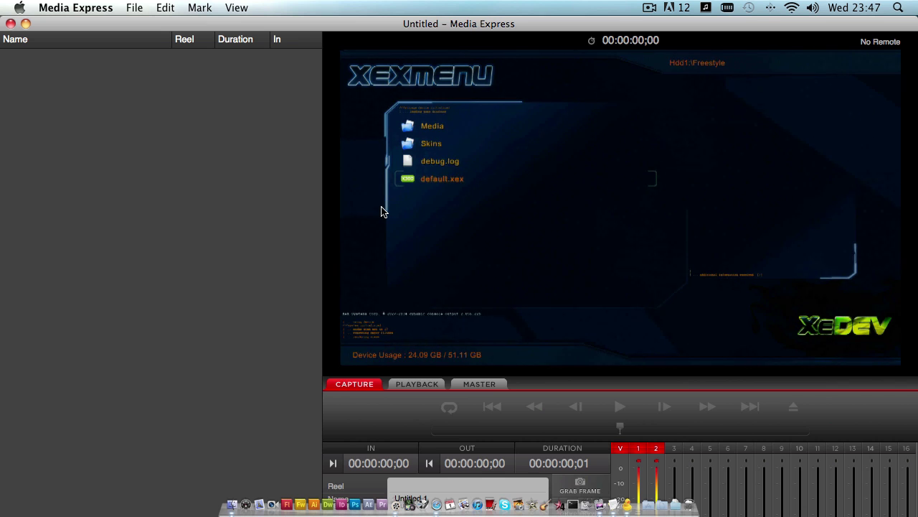